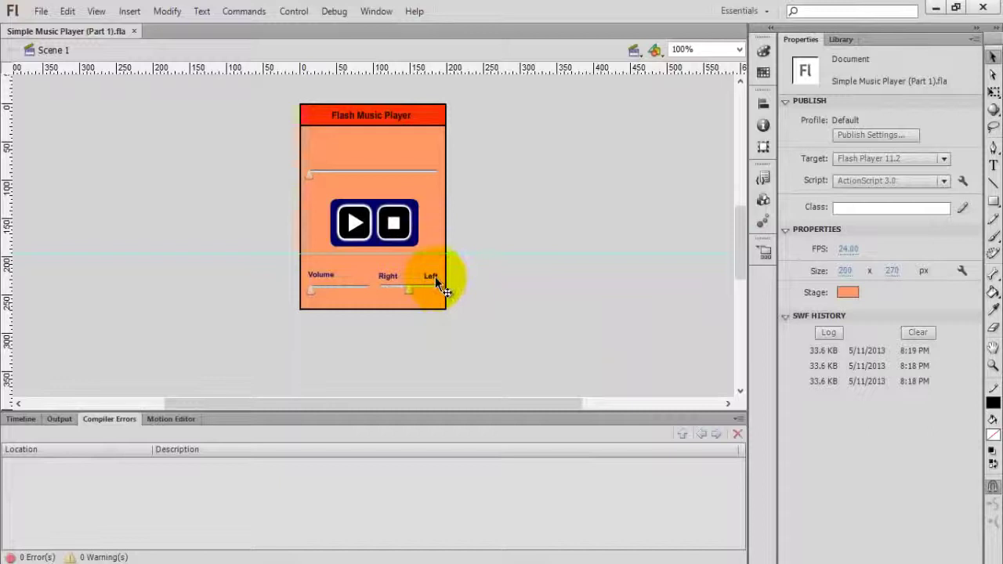
Step: Zoom in on the stacked balance labels and move the Right label to the right end
click(435, 277)
click(391, 272)
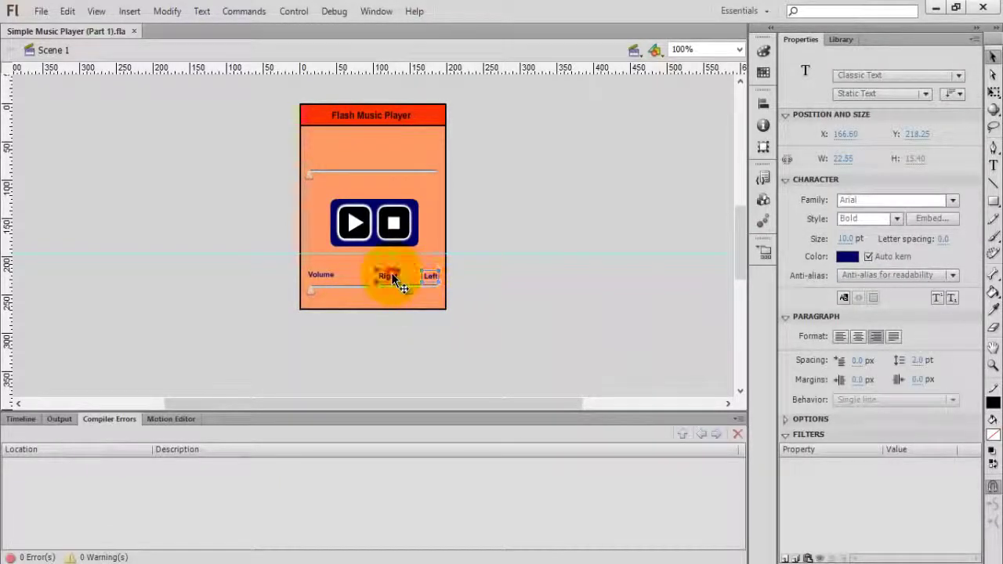
key(ctrl+equal)
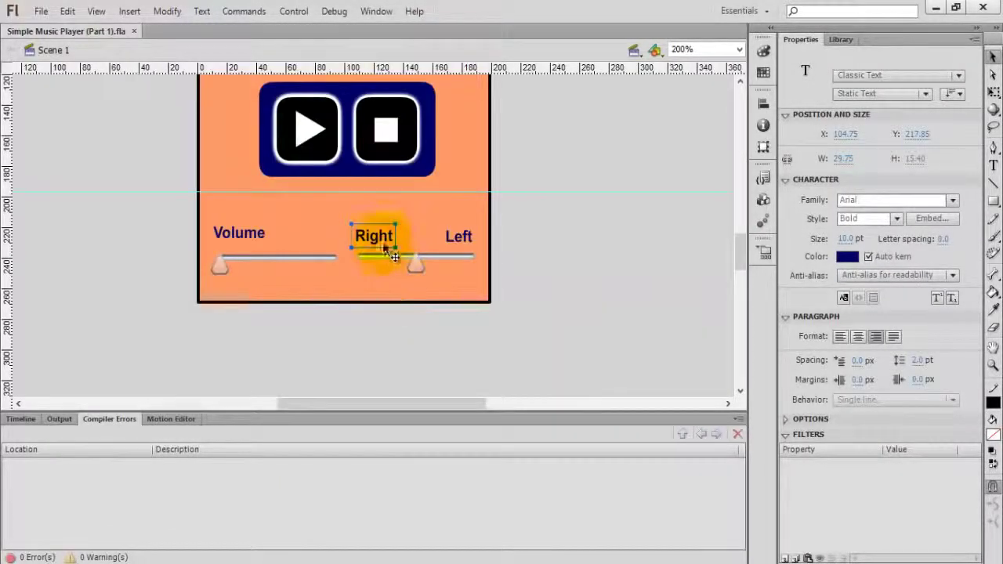
mouse_move(376, 230)
mouse_down()
mouse_move(478, 229)
mouse_move(468, 220)
mouse_up()
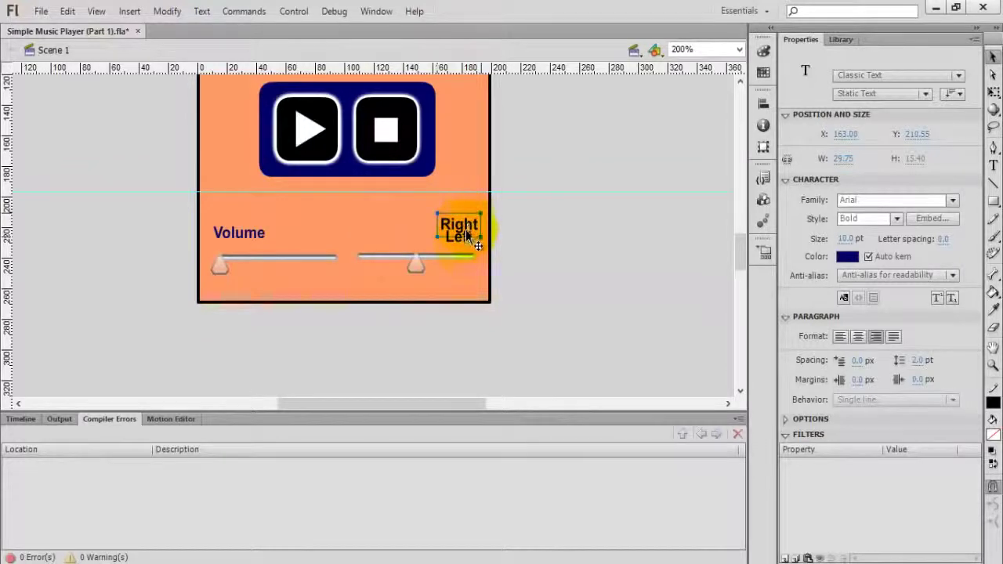
Step: Move the Left label to the middle and fine-tune the Right label's position
double_click(464, 241)
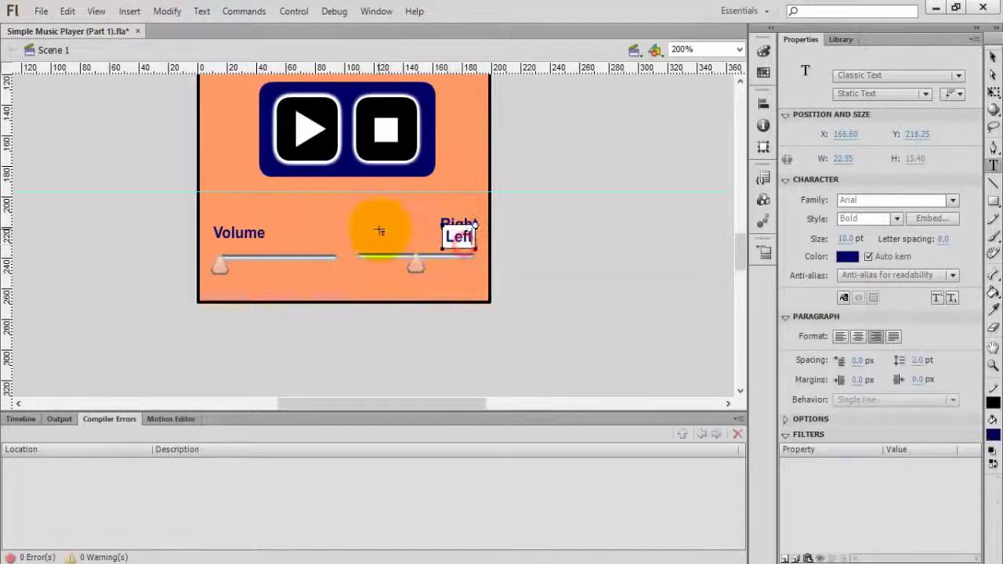
click(992, 57)
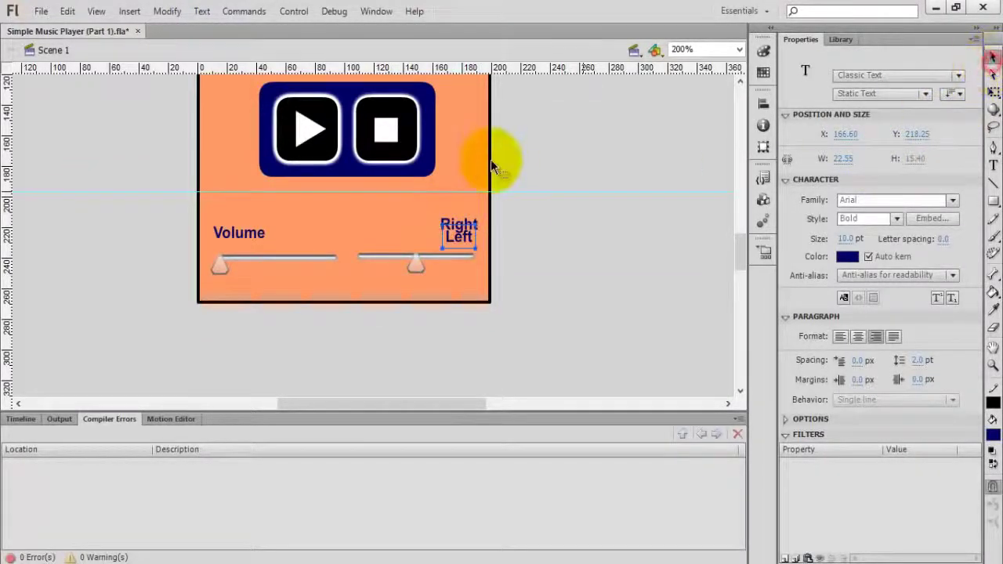
drag(468, 245, 370, 232)
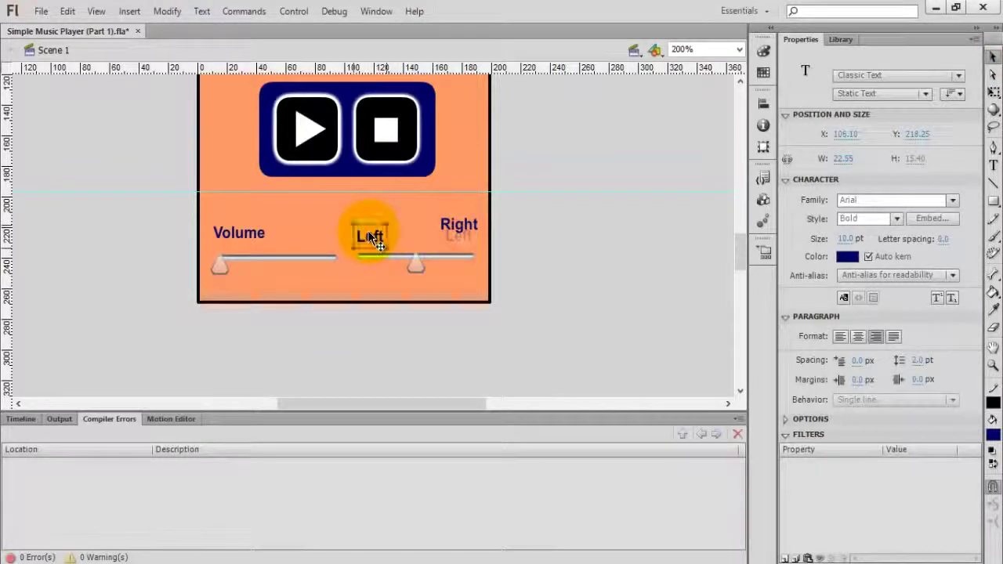
drag(459, 225, 459, 238)
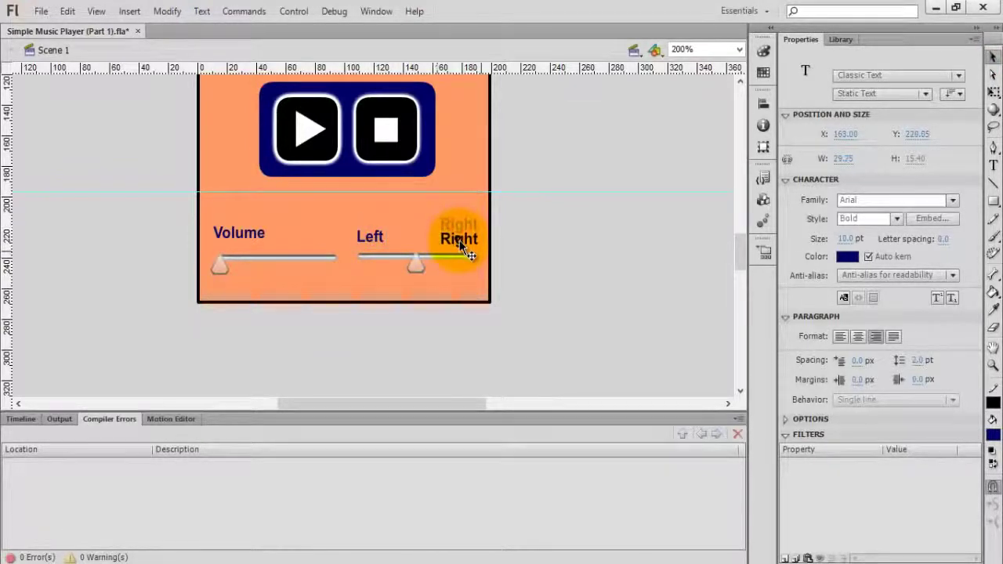
click(387, 211)
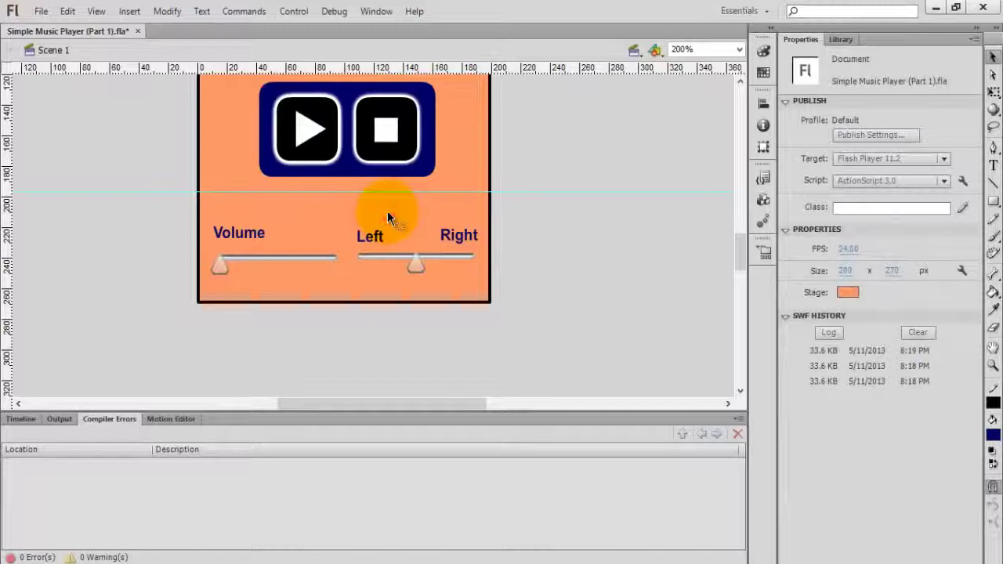
click(460, 241)
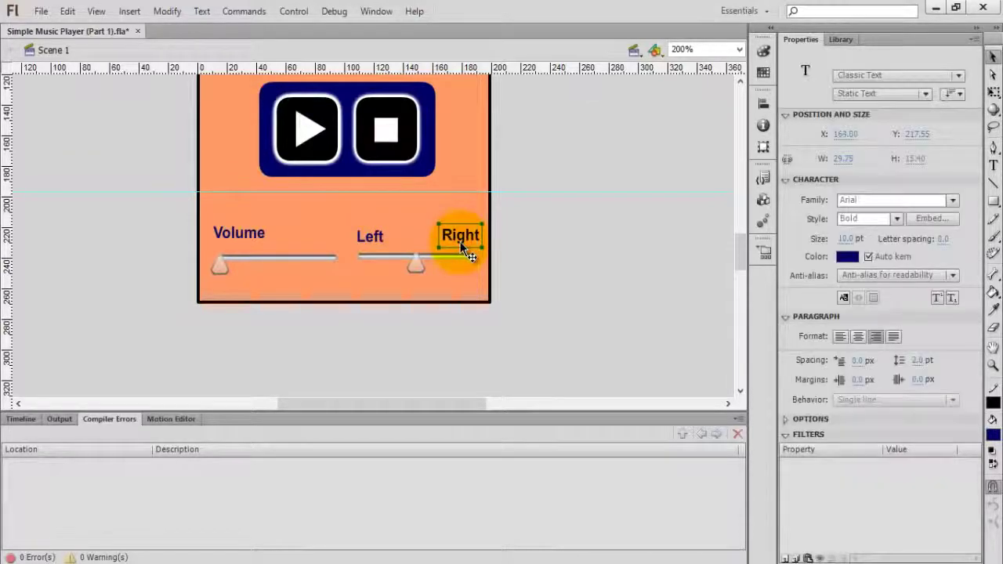
drag(460, 241, 463, 258)
click(465, 284)
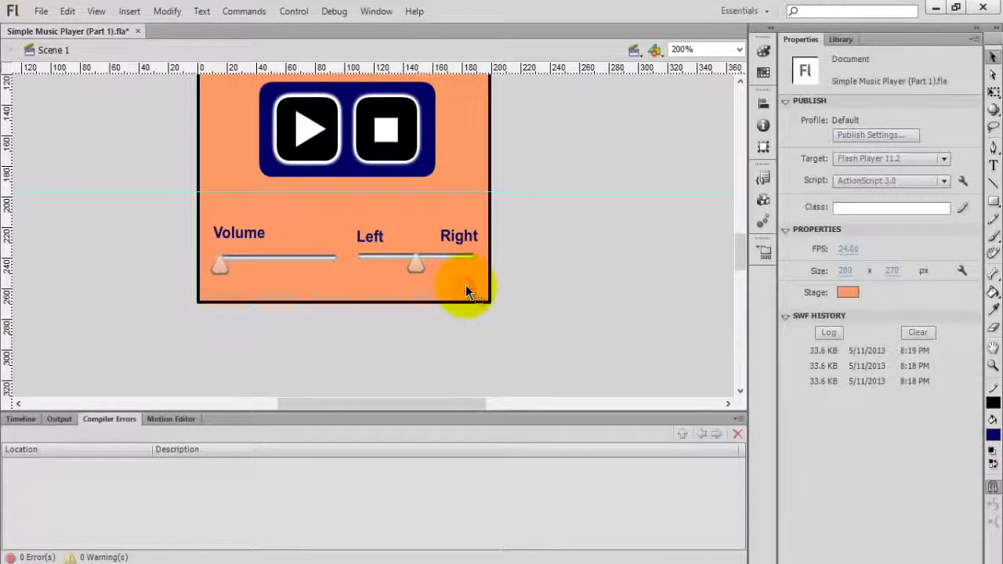
scroll(465, 285, up, 5)
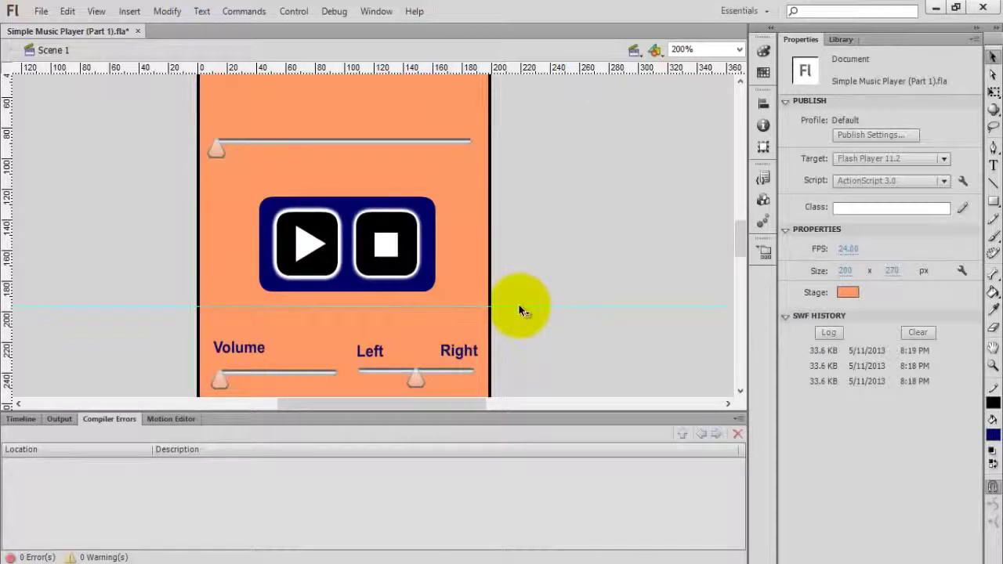
Step: Raise the guide to the button panel's bottom and try a trial rectangle, then undo it
drag(520, 305, 519, 291)
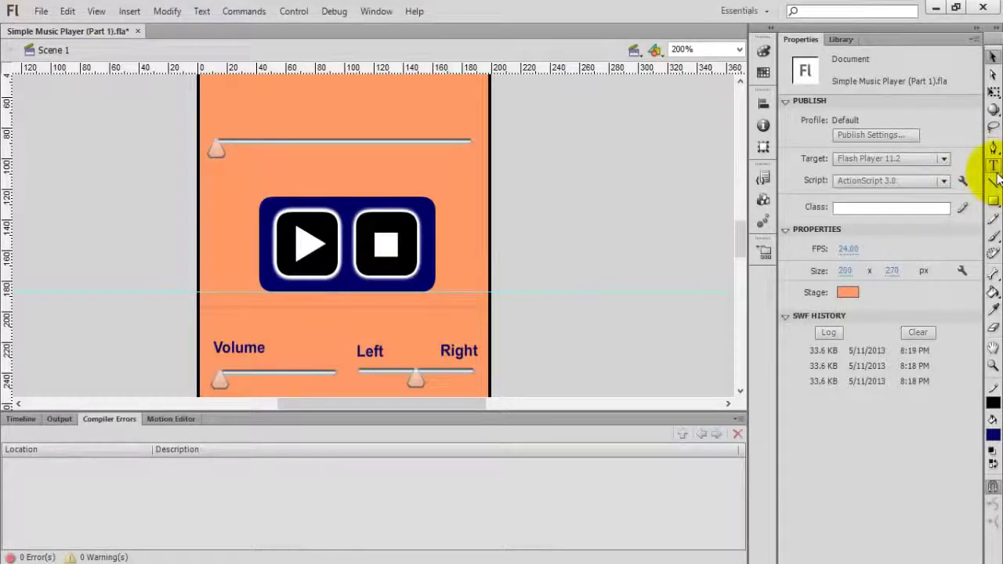
click(993, 200)
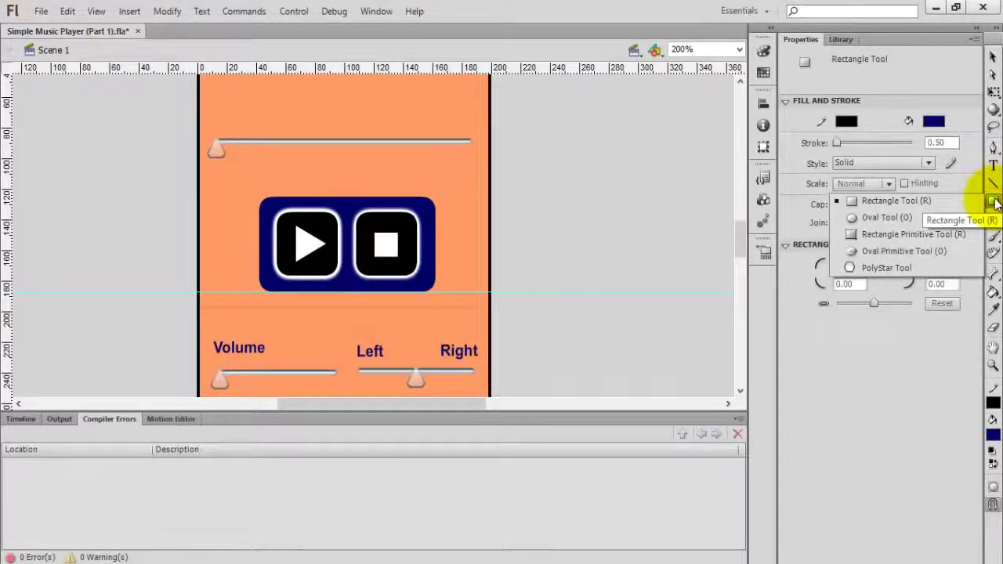
click(948, 201)
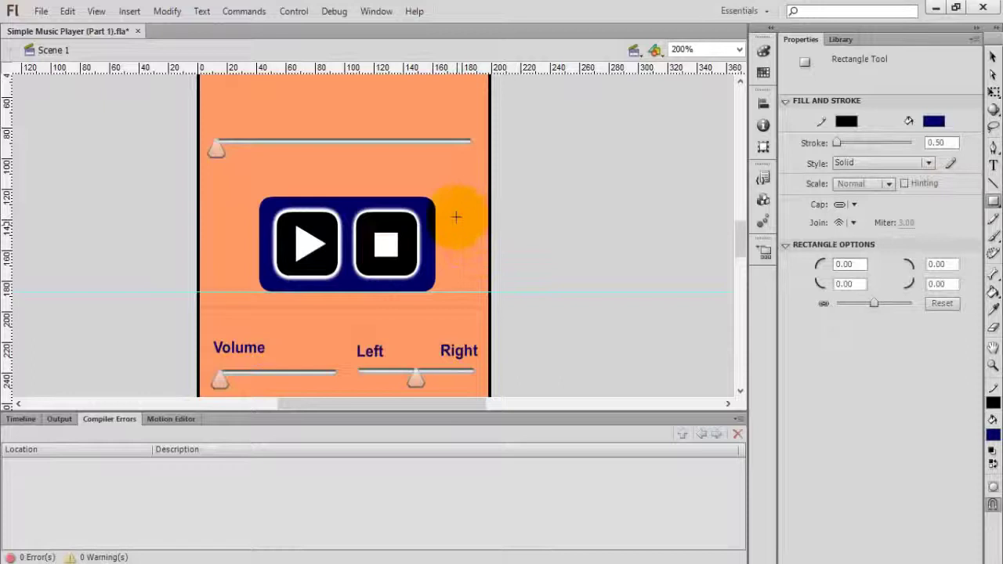
drag(456, 217, 463, 281)
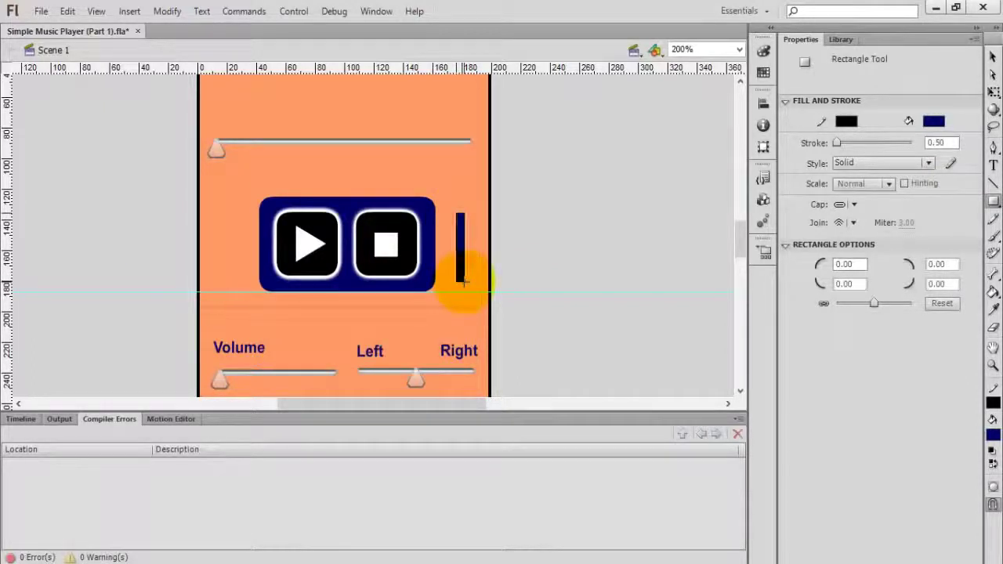
key(ctrl+z)
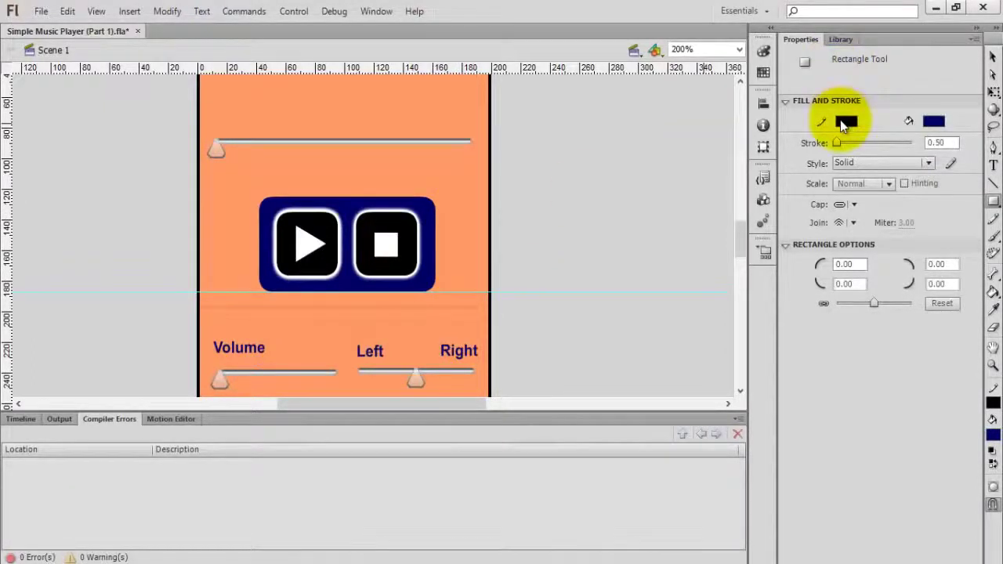
Step: With no stroke, draw a thin navy bar right of the stop button down to the guide
click(844, 124)
click(971, 138)
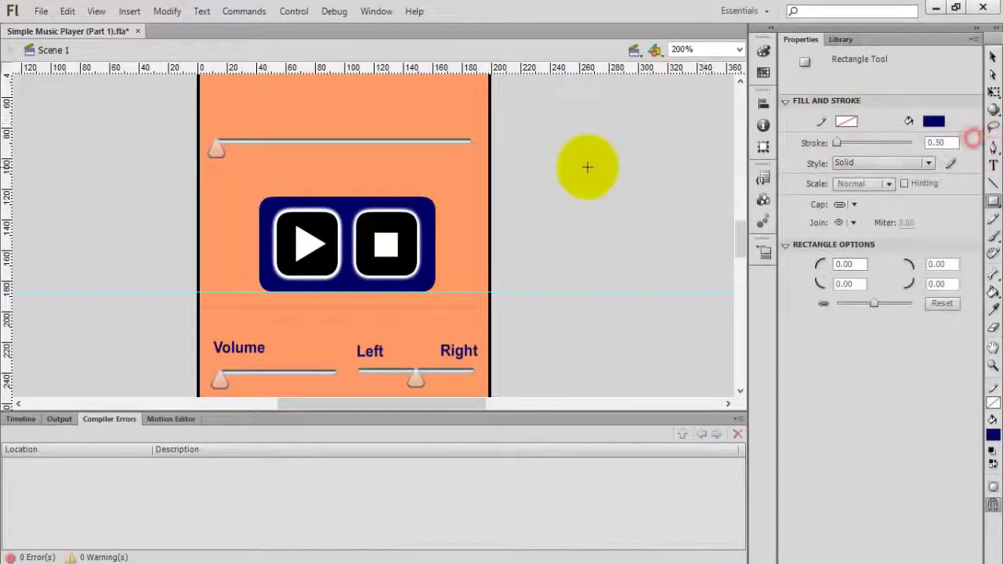
click(454, 218)
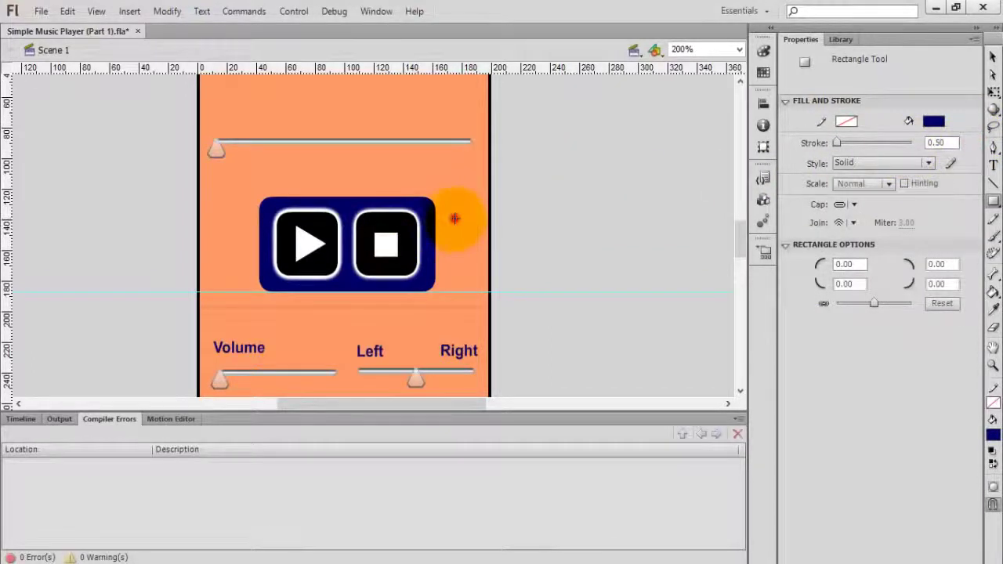
drag(455, 219, 460, 290)
click(992, 57)
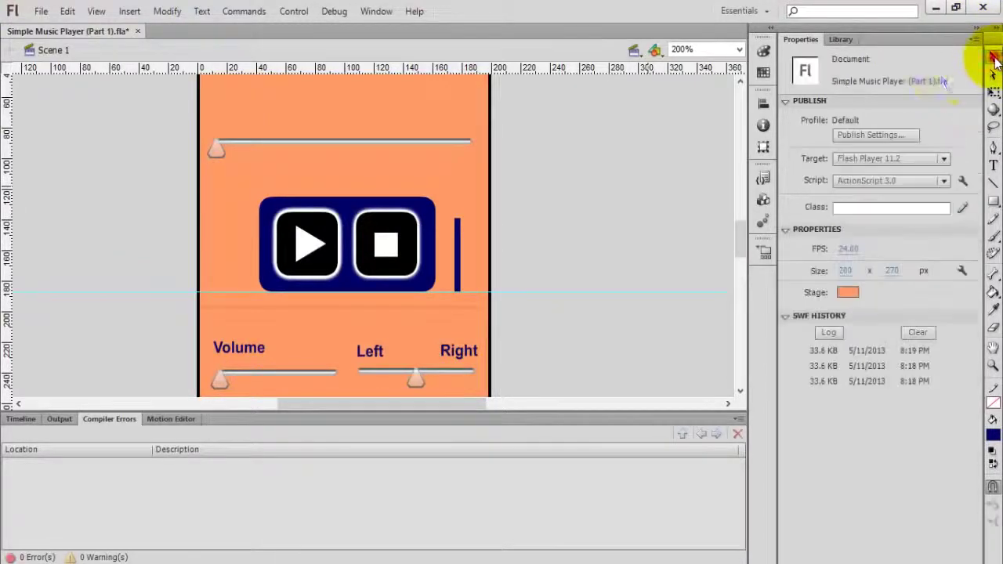
click(459, 219)
click(459, 240)
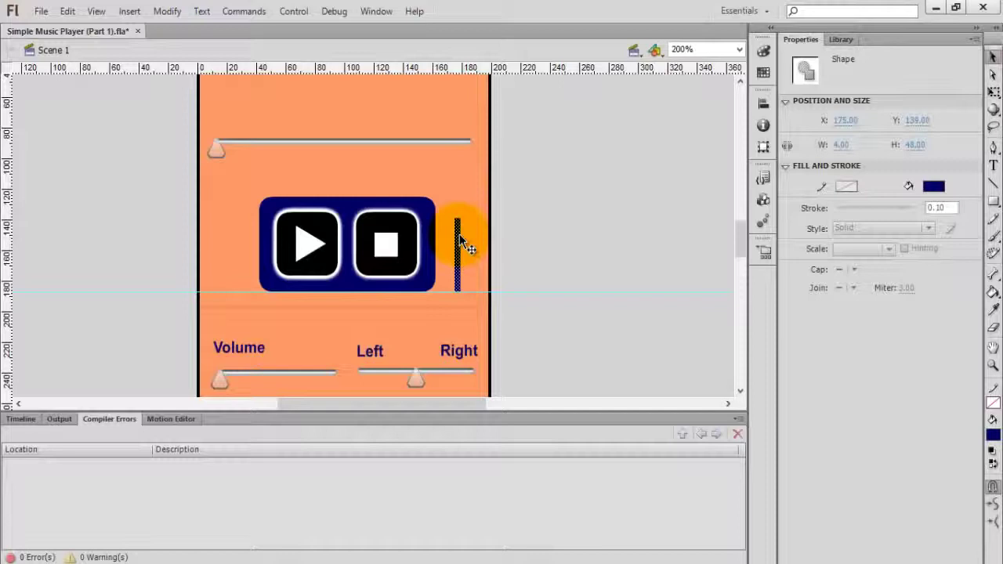
Step: Convert the navy bar into movie clip 'Symbol 4' with bottom-center registration
right_click(458, 245)
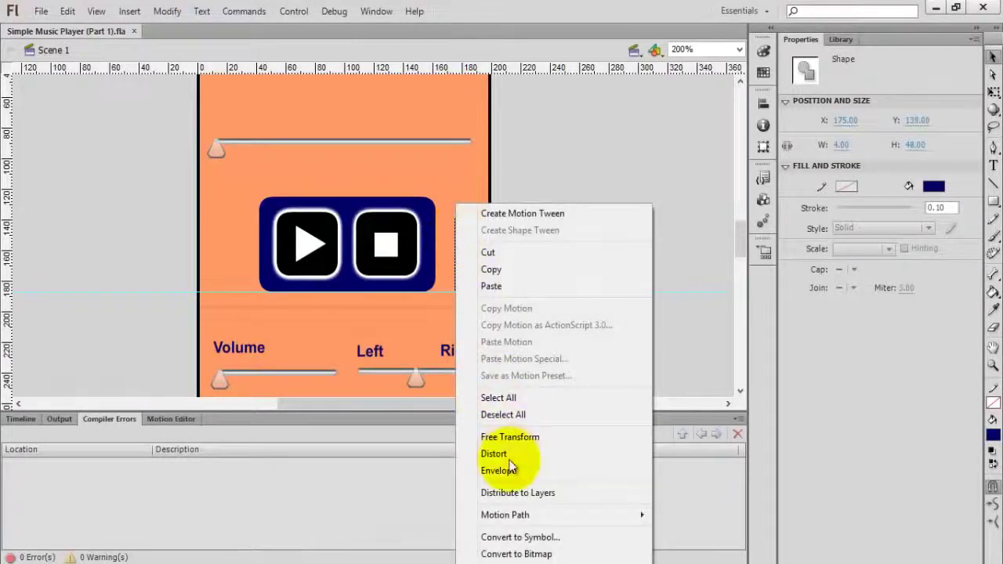
click(511, 537)
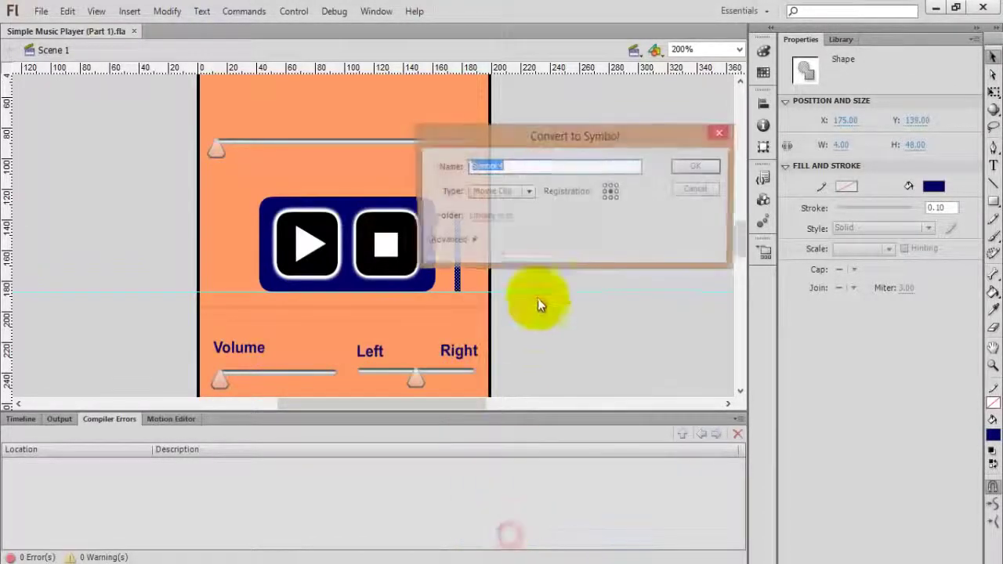
click(550, 166)
double_click(551, 166)
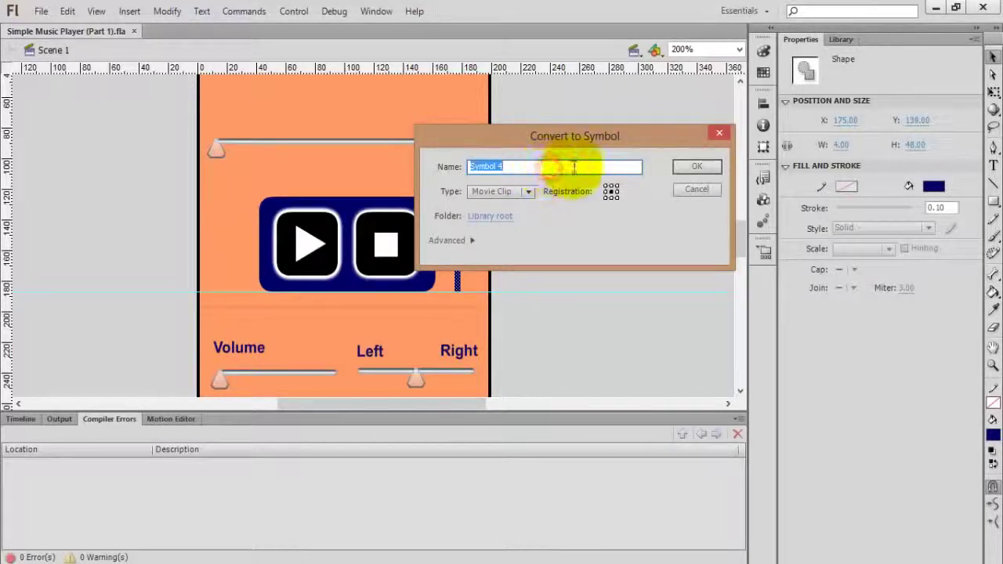
click(574, 166)
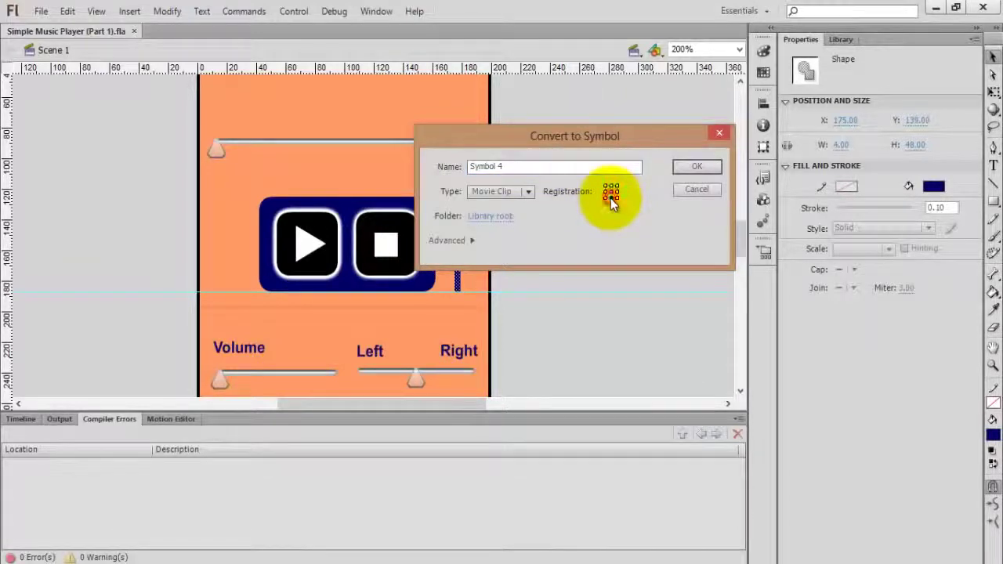
click(698, 167)
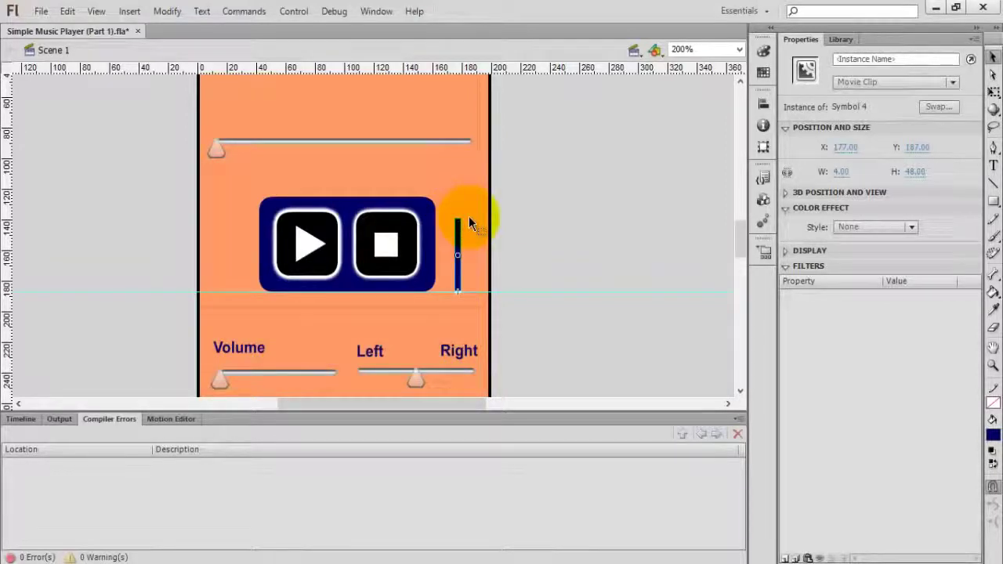
Step: Stretch the bar taller with Free Transform and nudge it up two pixels
key(q)
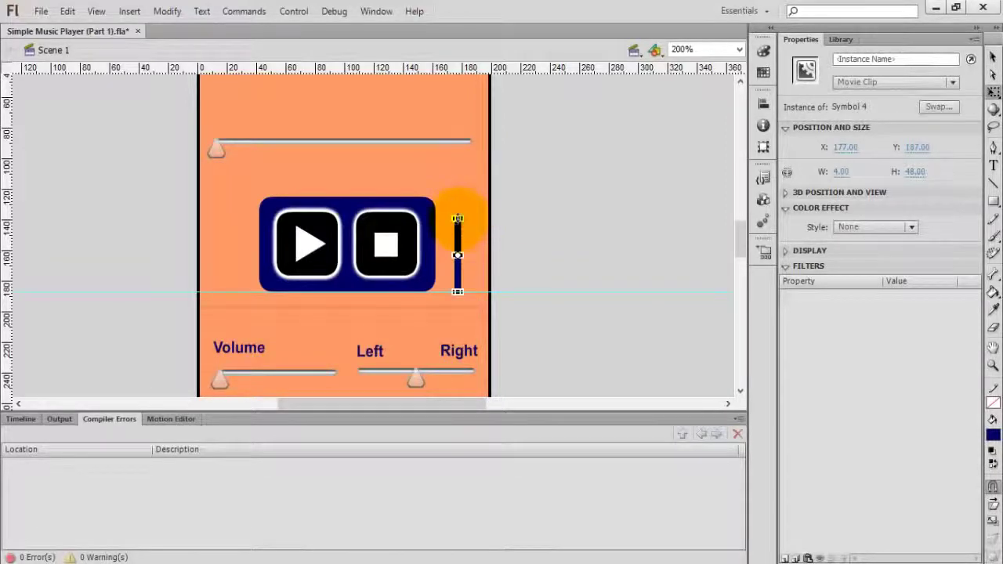
drag(458, 219, 458, 209)
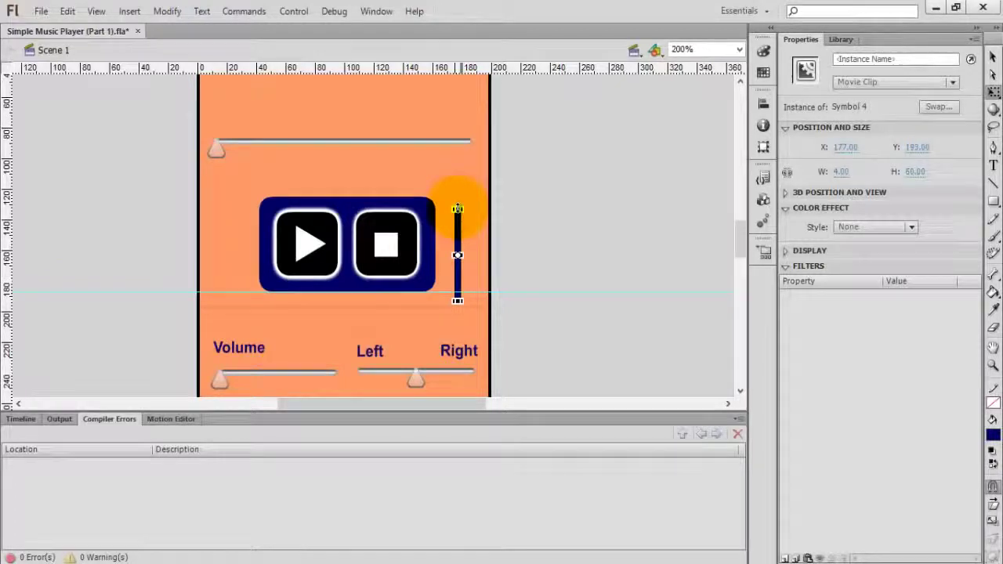
key(Up)
key(Up)
key(Up)
key(Up)
key(Up)
key(Up)
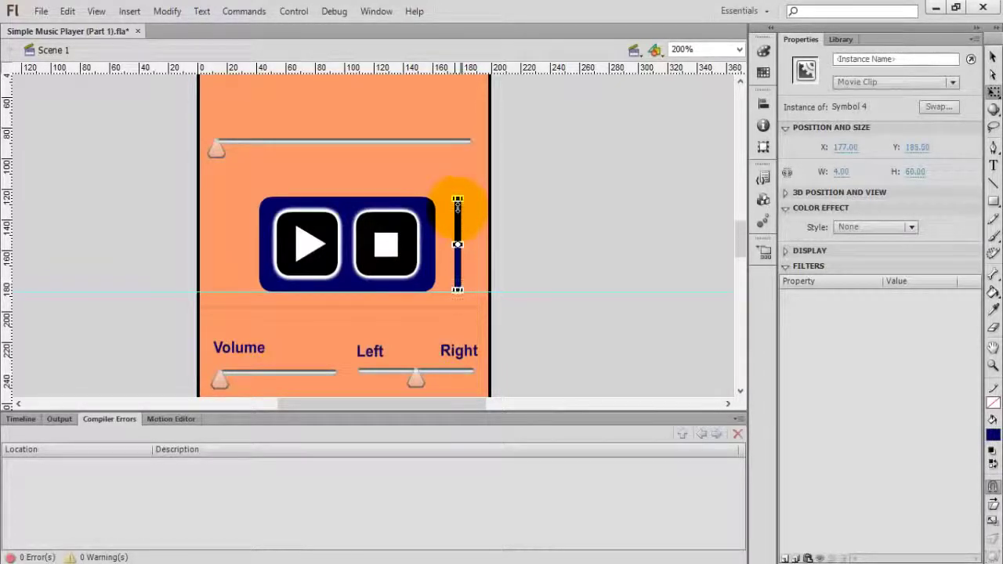
key(Up)
key(Up)
click(481, 224)
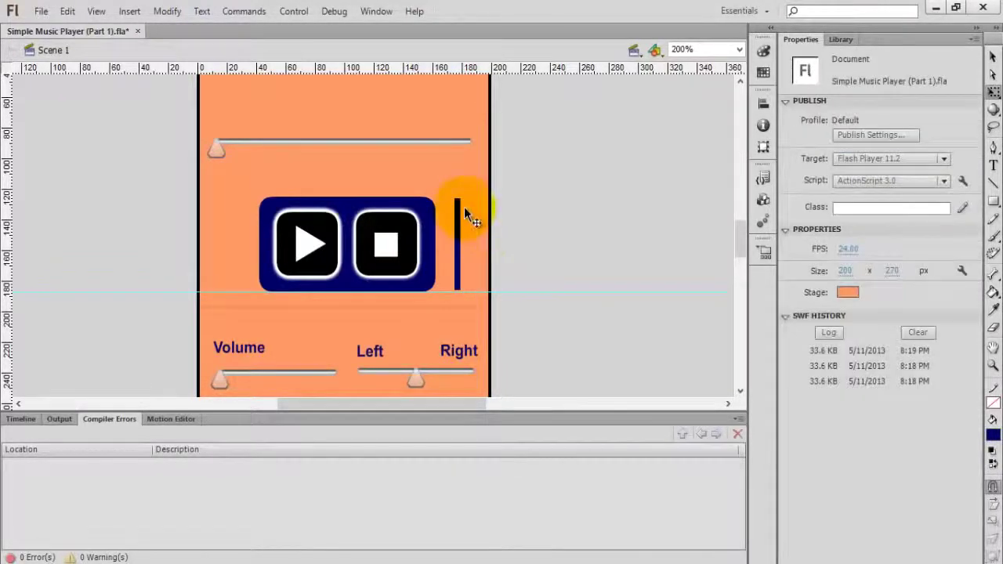
Step: Set the bar's height to 60 in the Properties panel, keeping width 4
click(458, 211)
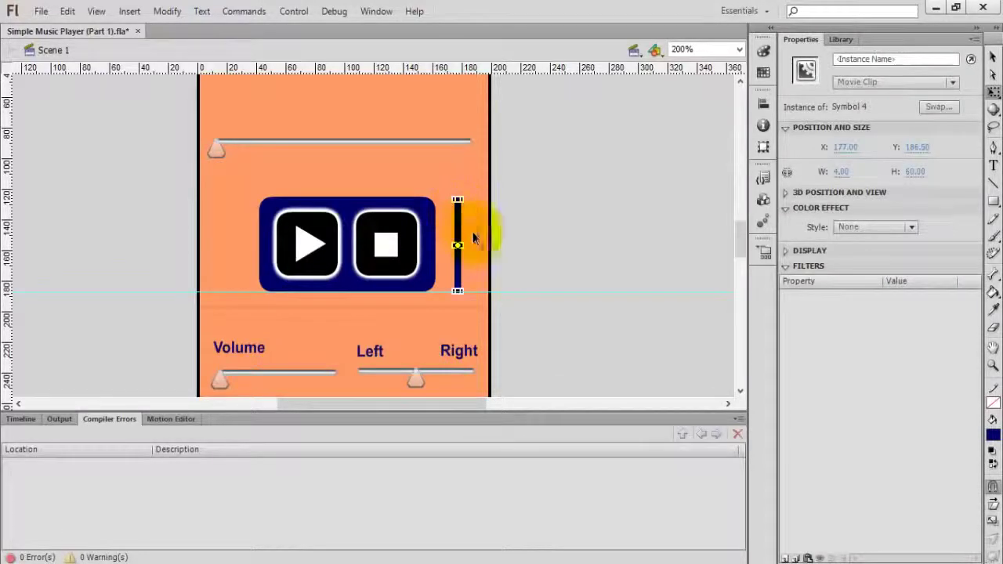
click(485, 259)
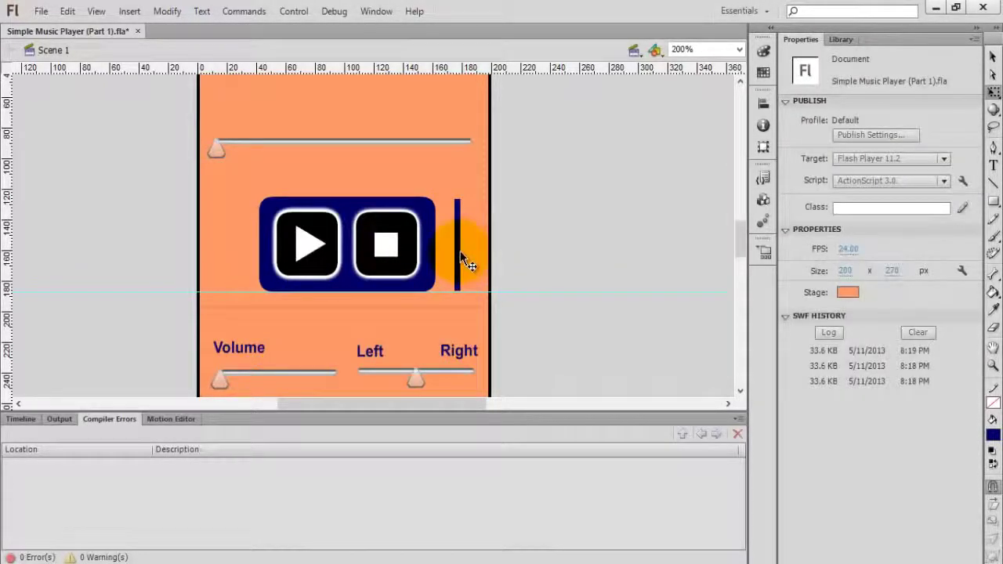
click(459, 250)
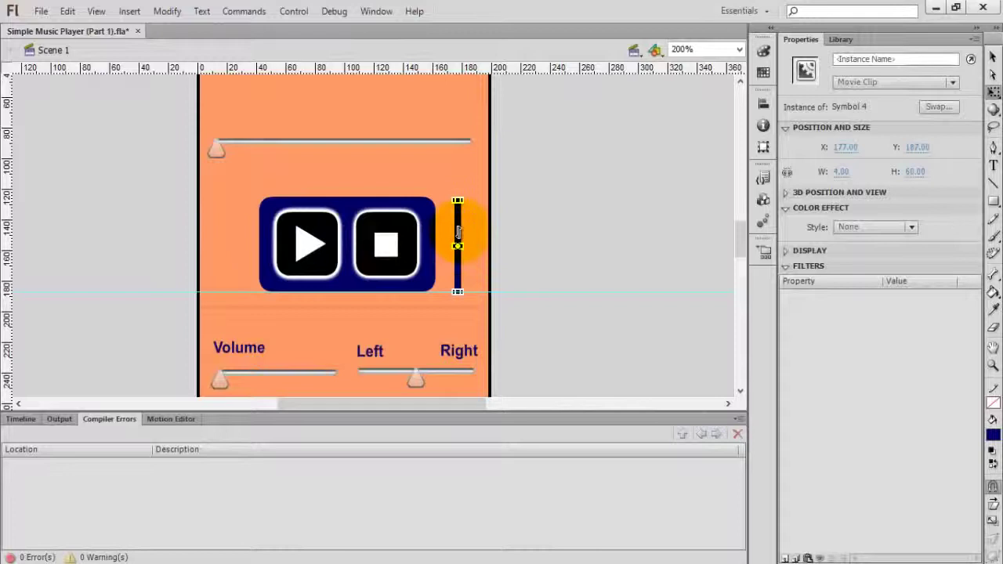
click(916, 172)
click(709, 150)
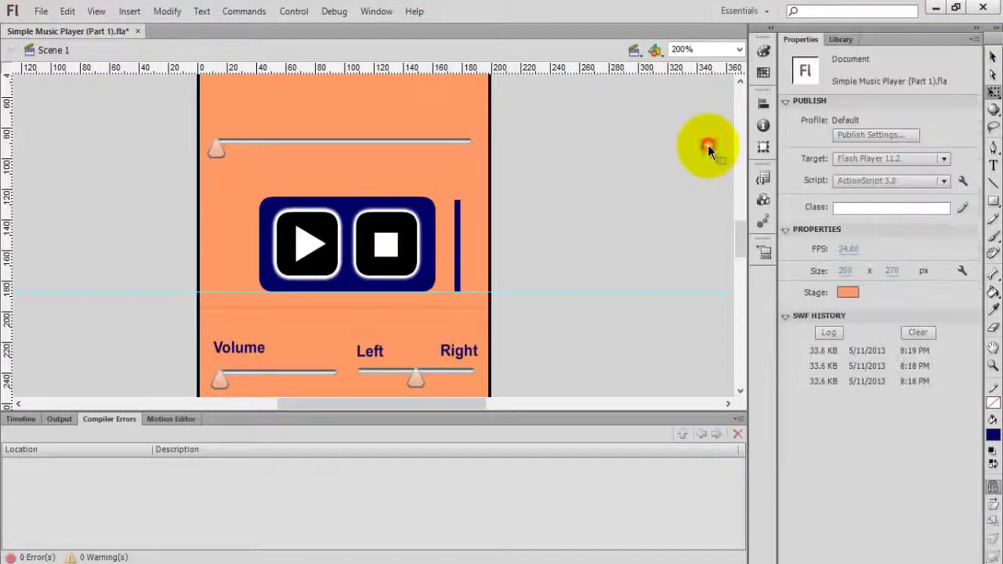
click(458, 261)
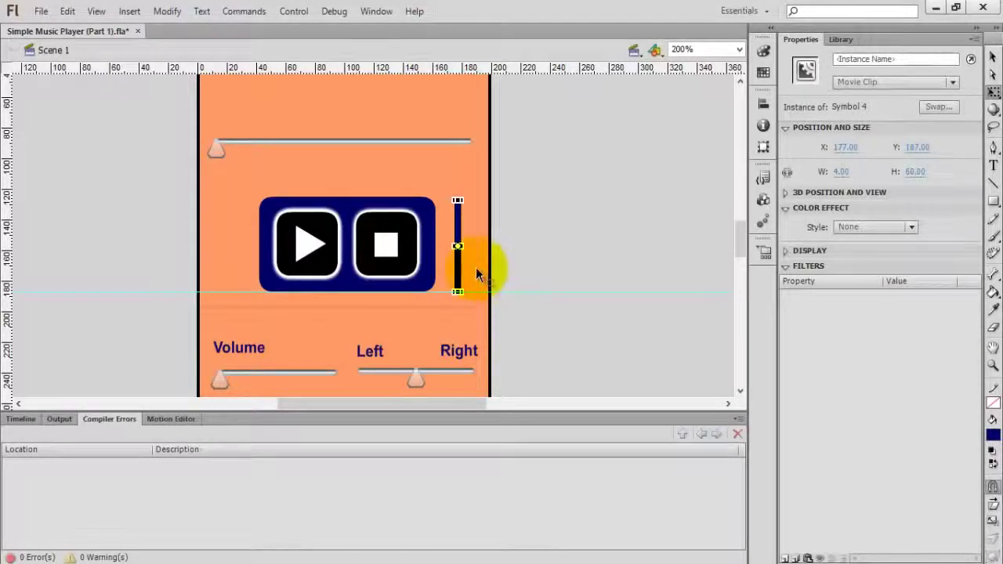
Step: Duplicate the navy bar to the left of the play/stop buttons and nudge the right bar outward
click(470, 269)
mouse_move(456, 271)
mouse_down()
mouse_move(220, 253)
mouse_move(224, 269)
mouse_up()
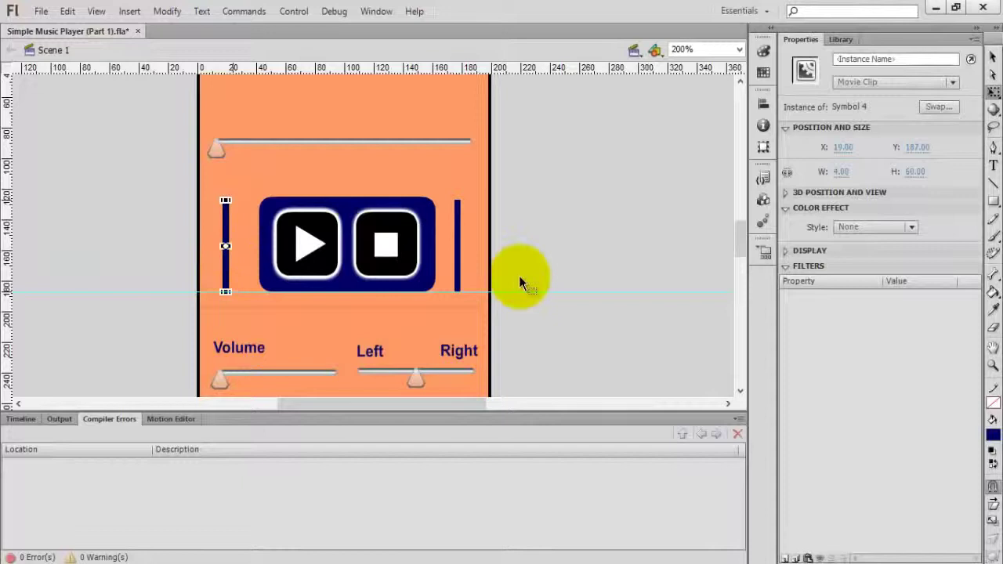
click(458, 251)
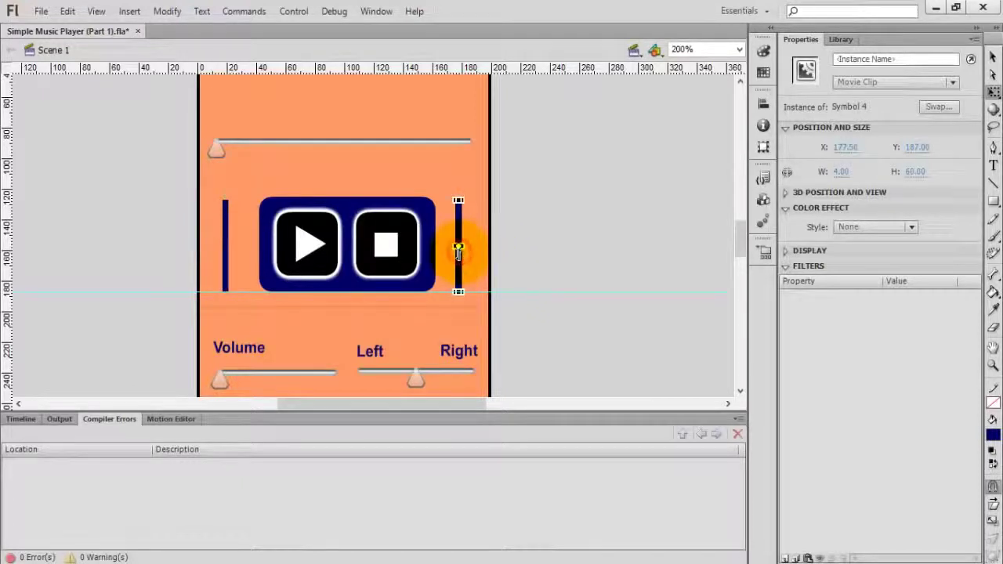
key(Right)
key(Right)
key(Right)
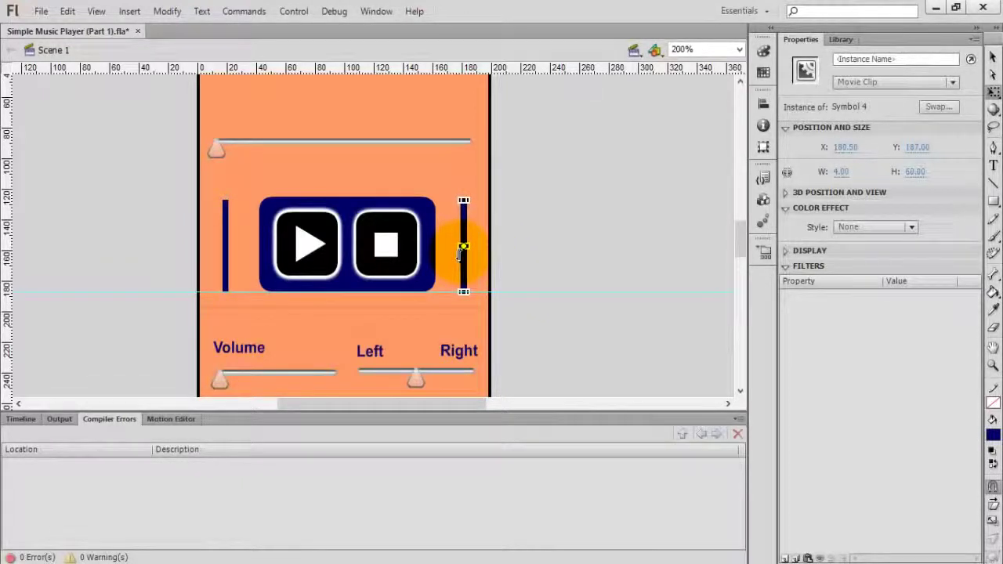
Step: Give the right bar the instance name 'rightBar'
click(893, 61)
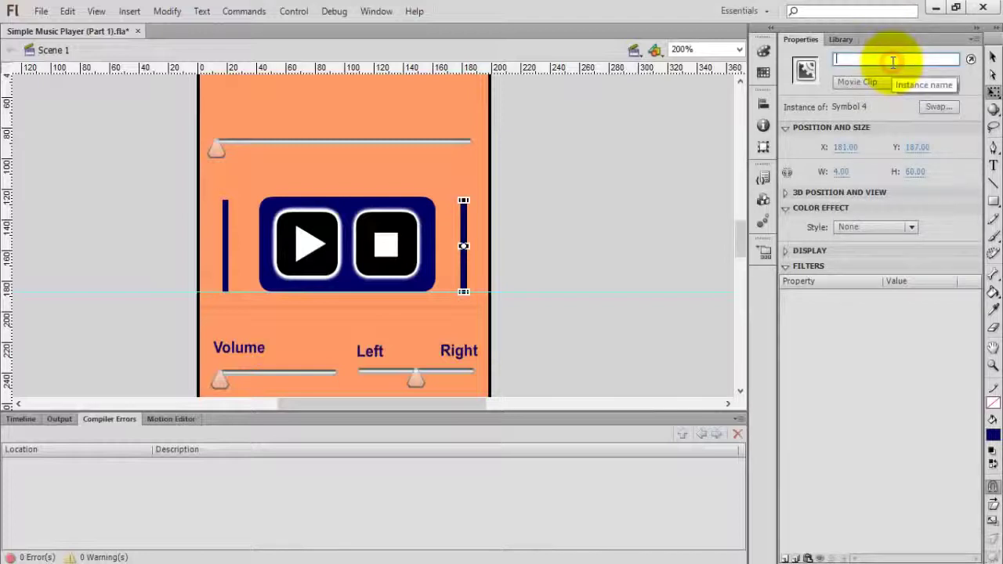
text(rightB)
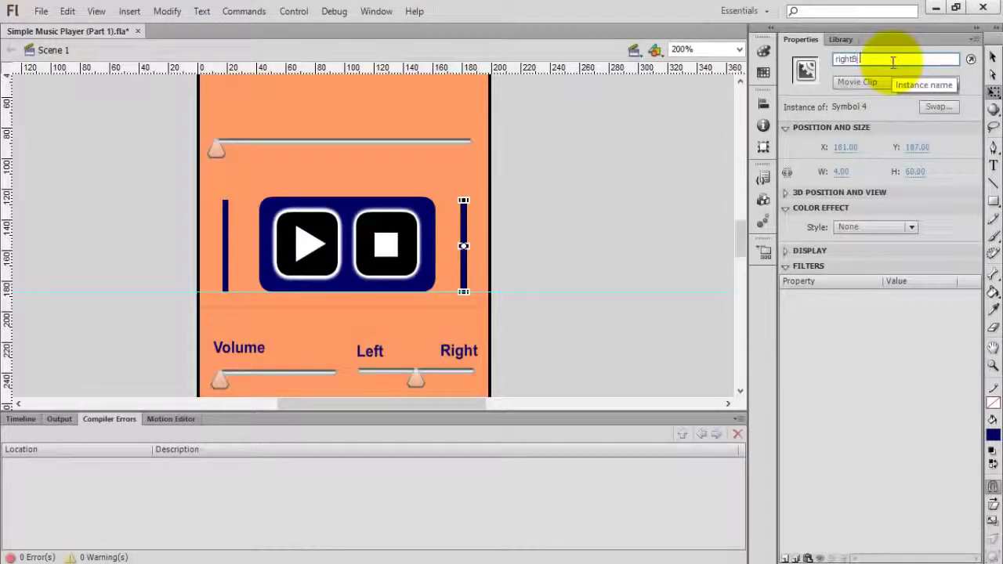
text(ar)
key(Return)
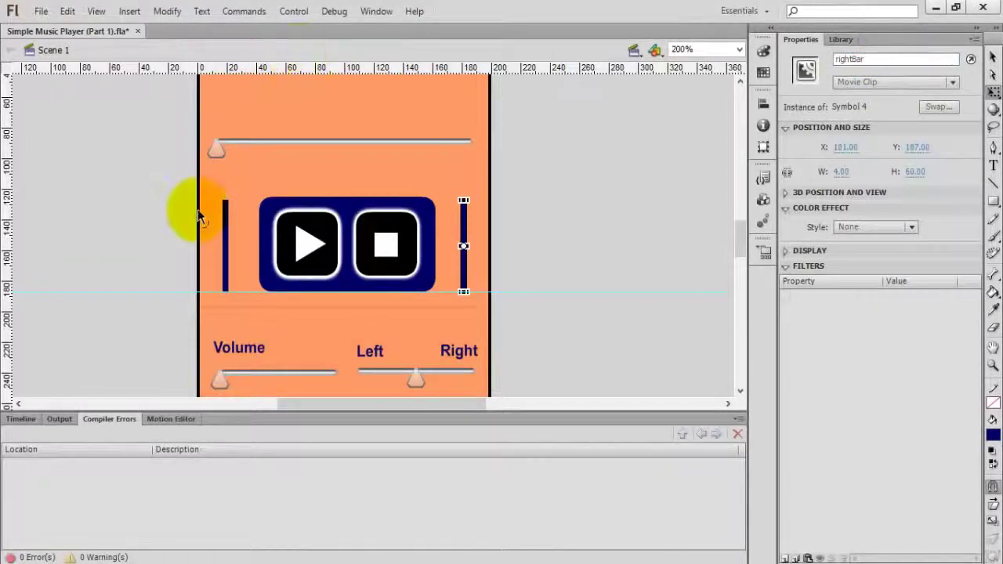
Step: Give the left bar the instance name 'leftBar' and show the Timeline
click(224, 254)
click(848, 59)
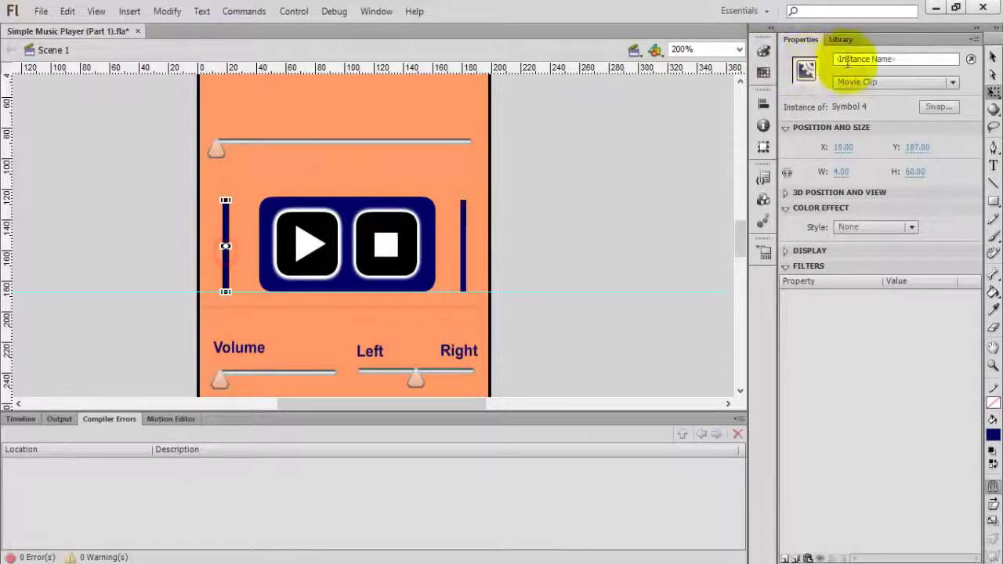
text(leftBa)
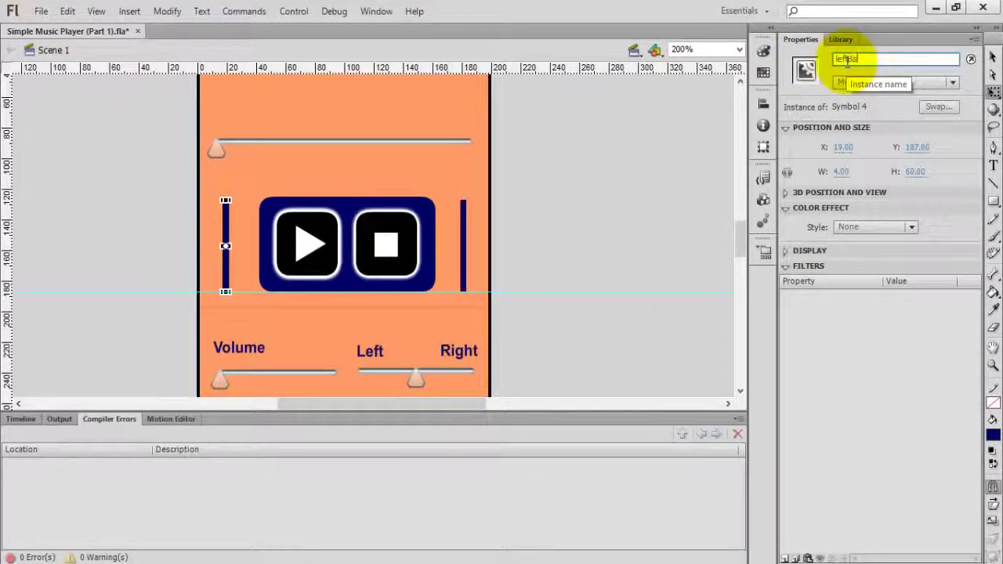
text(r)
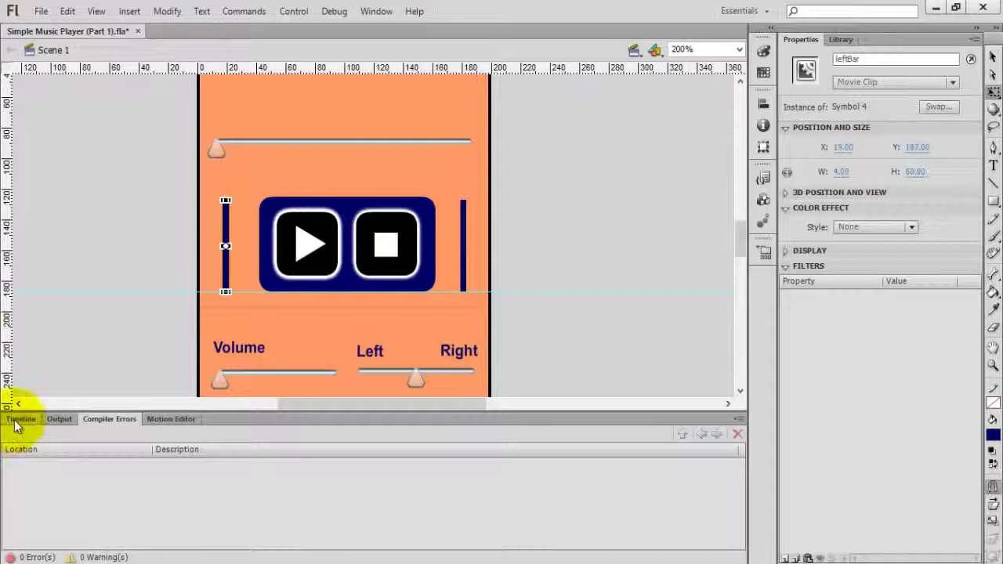
click(15, 419)
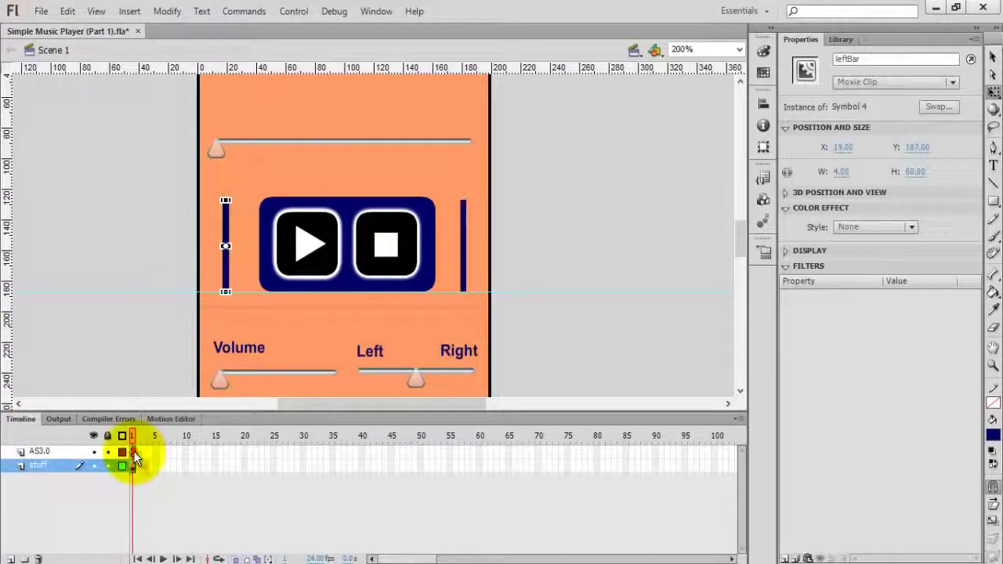
Step: Append 'var equTimer:Timer = new Timer(1);' to frame 1's AS3.0 code
right_click(134, 452)
click(161, 441)
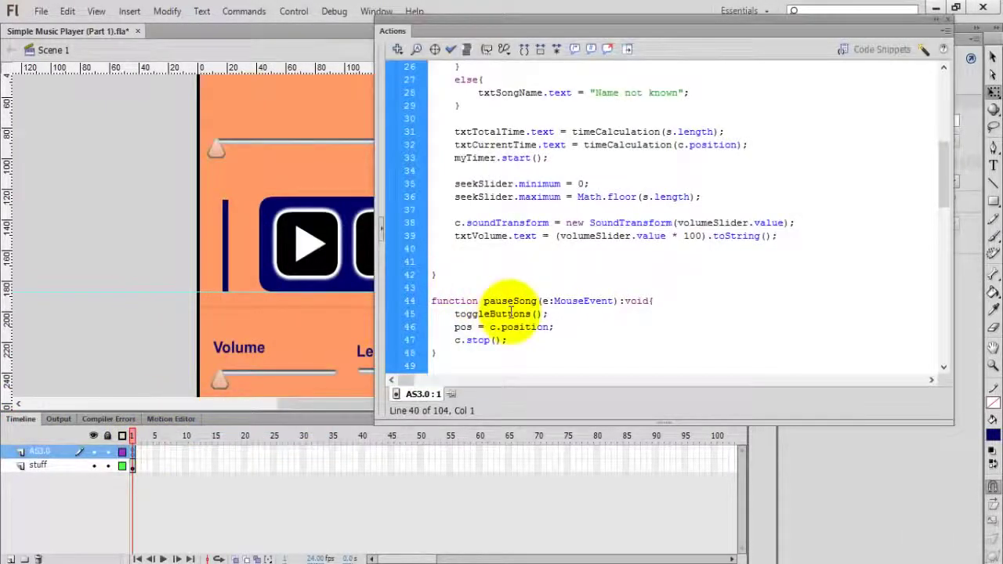
key(Down)
key(Down)
key(Down)
key(Down)
key(Down)
key(Down)
key(Down)
key(Down)
key(Down)
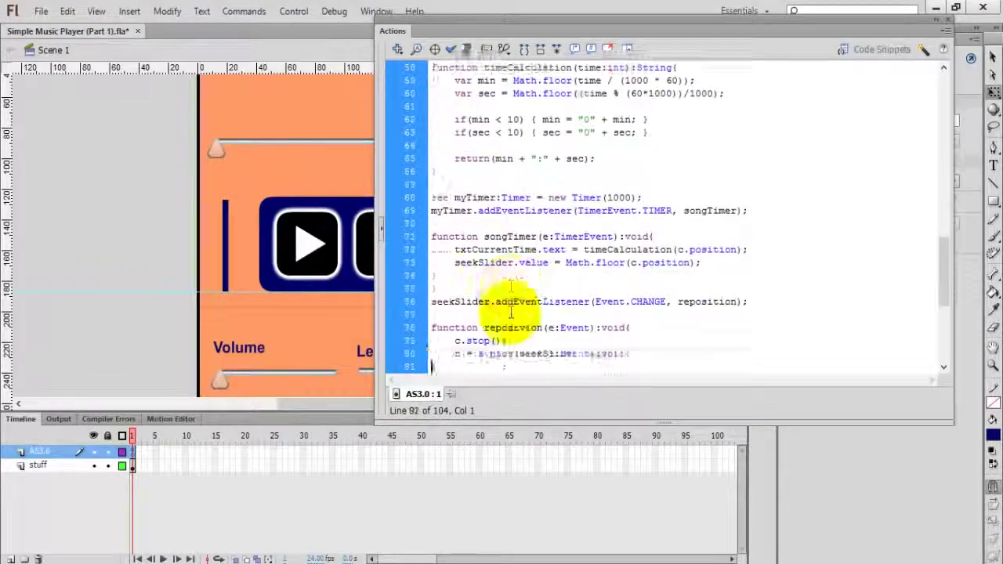
key(Down)
key(Down)
key(Down)
key(Return)
key(Return)
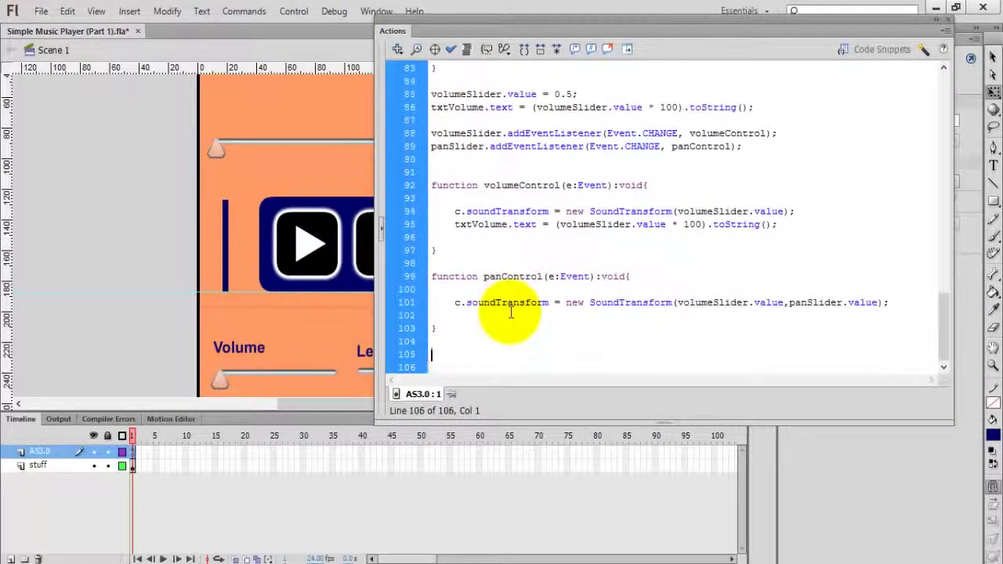
text(var e)
text(quTier)
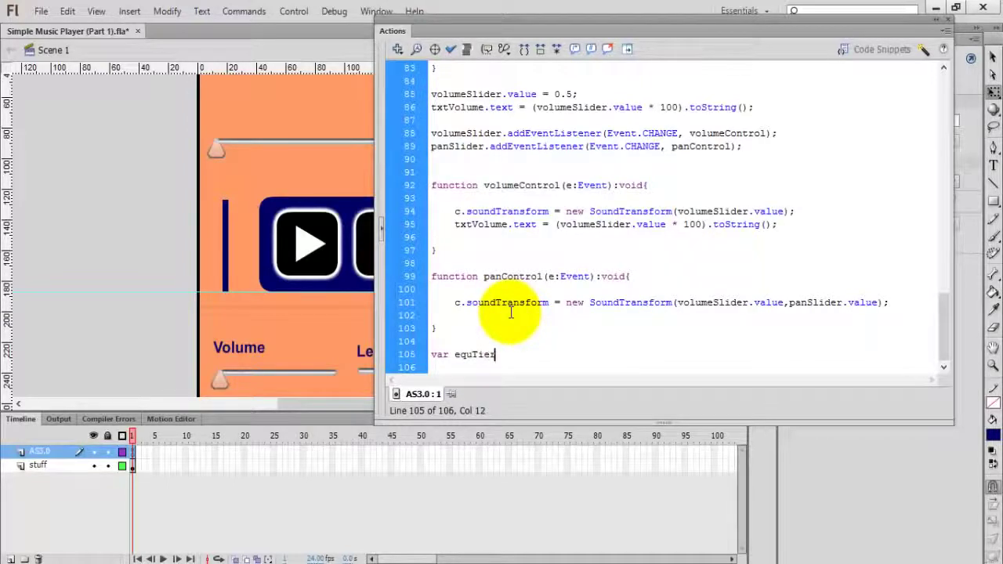
key(BackSpace)
key(BackSpace)
key(BackSpace)
text(s)
key(BackSpace)
text(imer:Time)
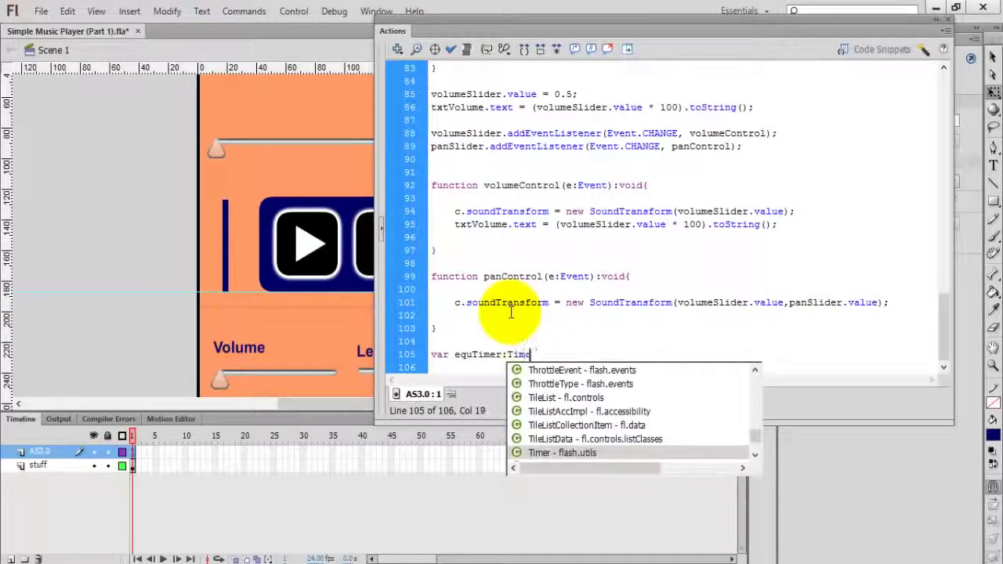
text(r = new Timer)
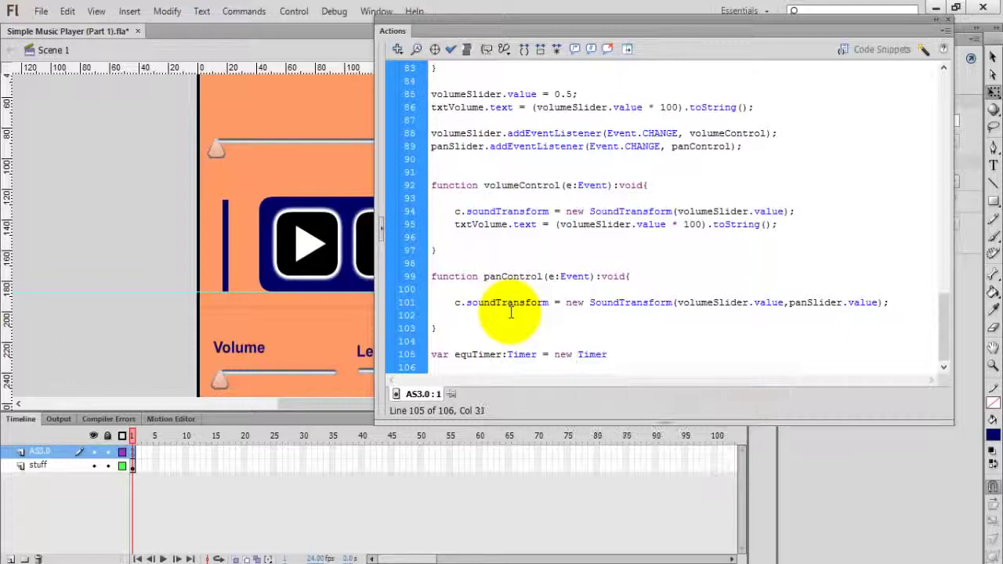
text(()
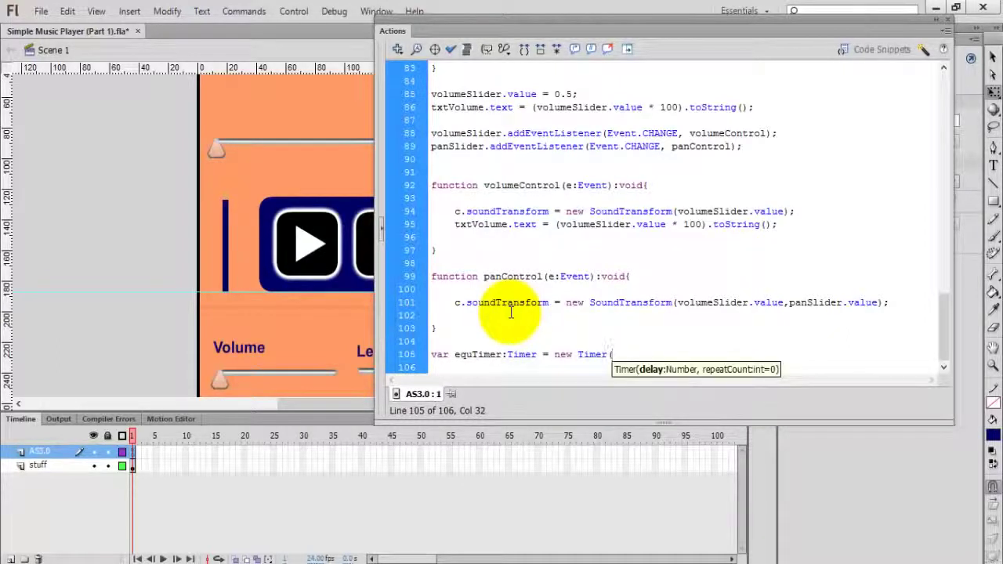
text(1);)
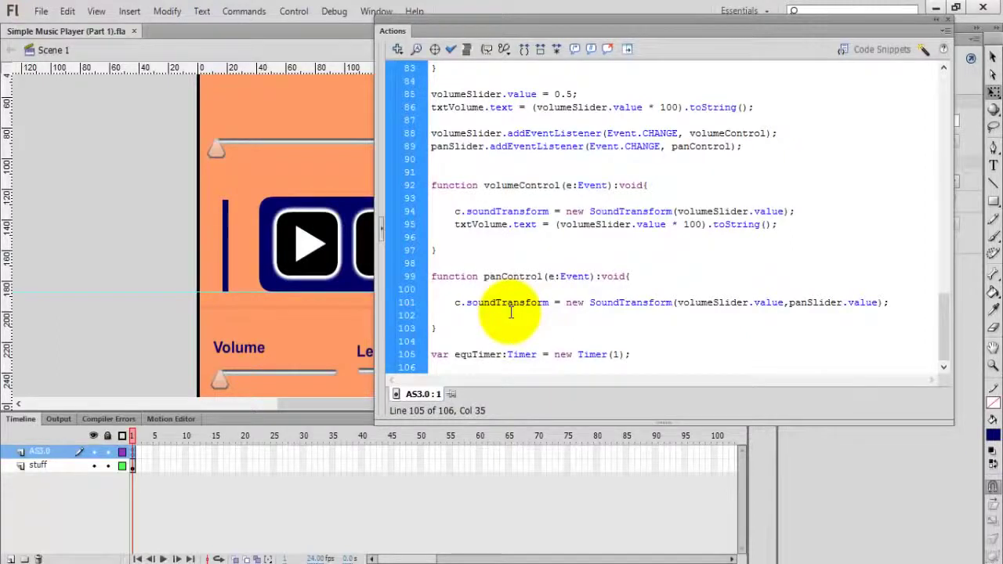
key(Return)
key(Return)
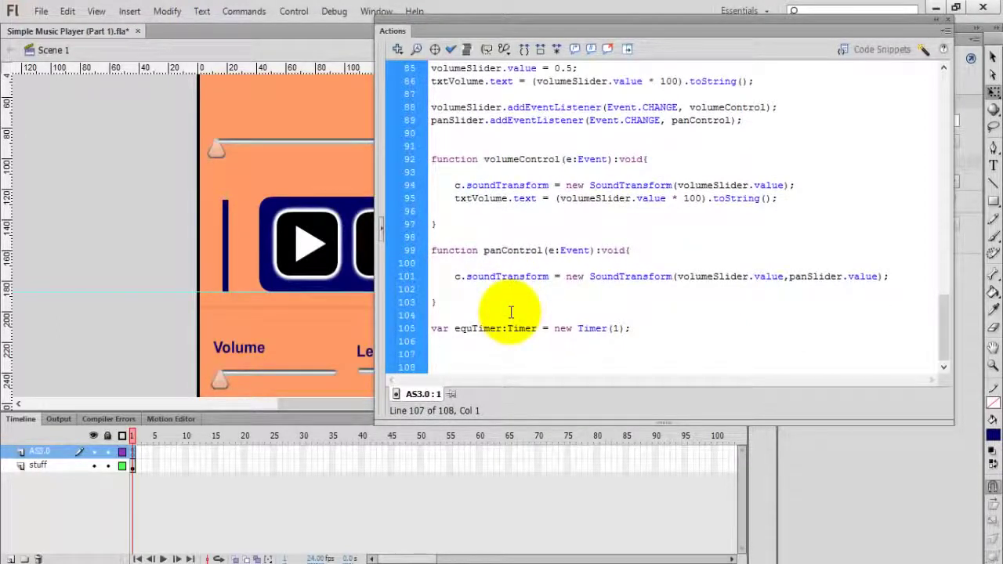
Step: Add 'equTimer.addEventListener(TimerEvent.TIMER, ...);' to the code
text(equ)
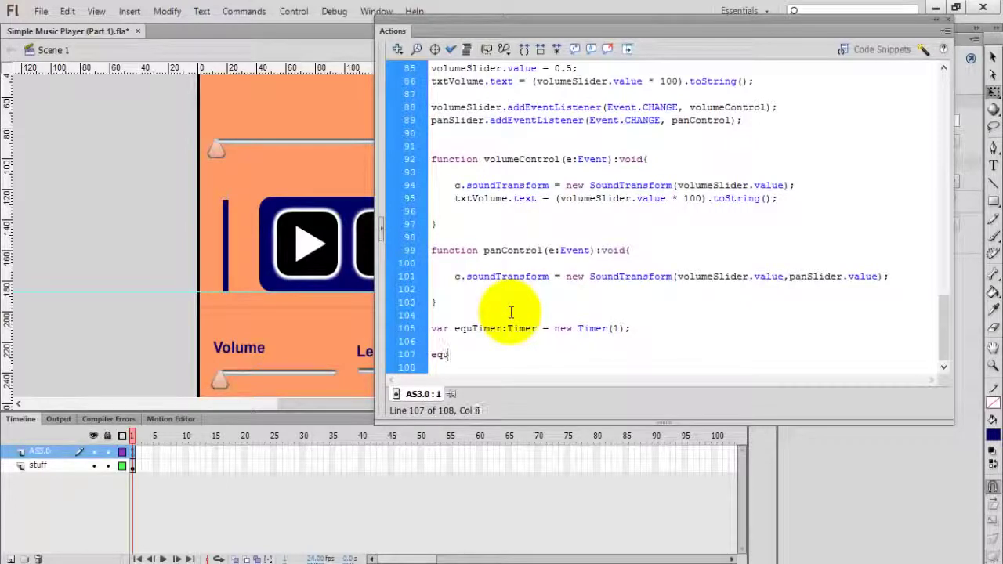
text(Timer.addEventListener()
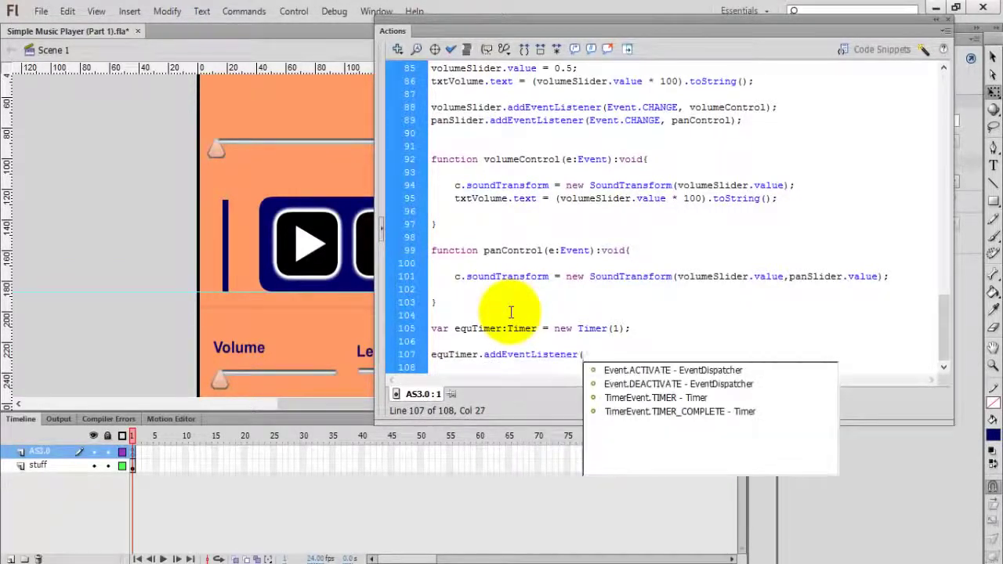
key(Down)
key(Down)
key(Down)
key(Return)
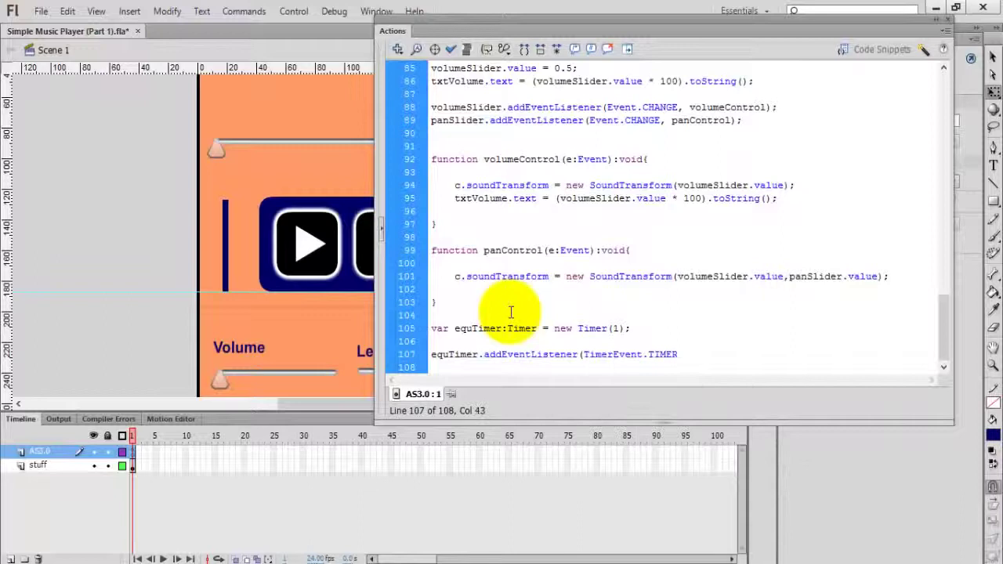
text(, eualize)
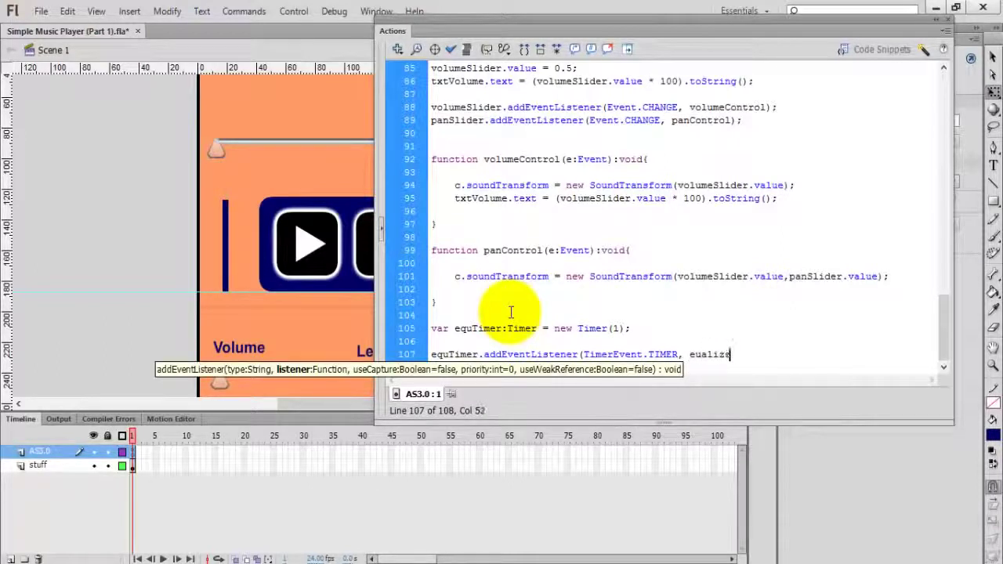
text(r);)
key(Return)
key(Return)
Step: Write an empty 'function equalizer(e:TimerEvent):void' with braces
text(function e)
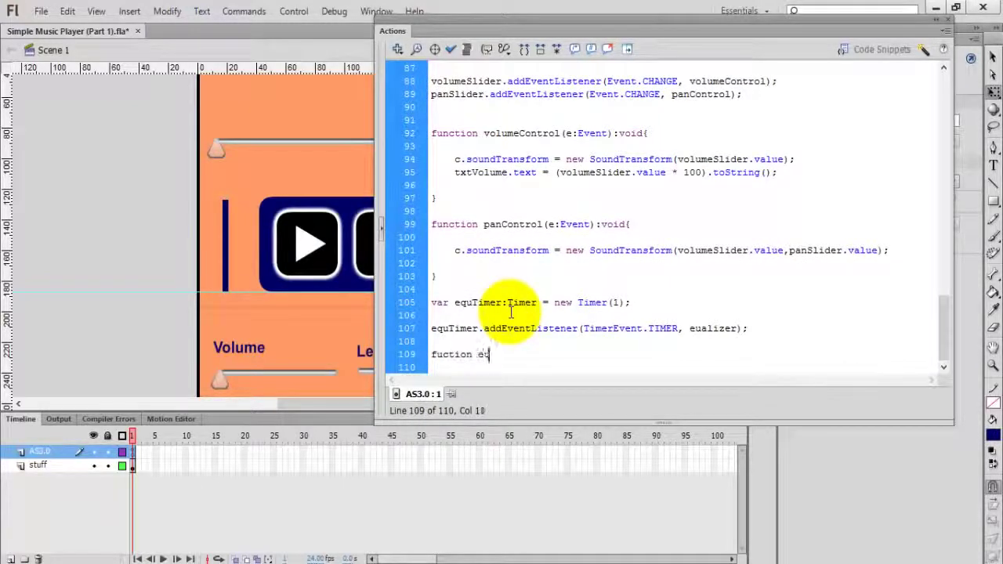
text(quali)
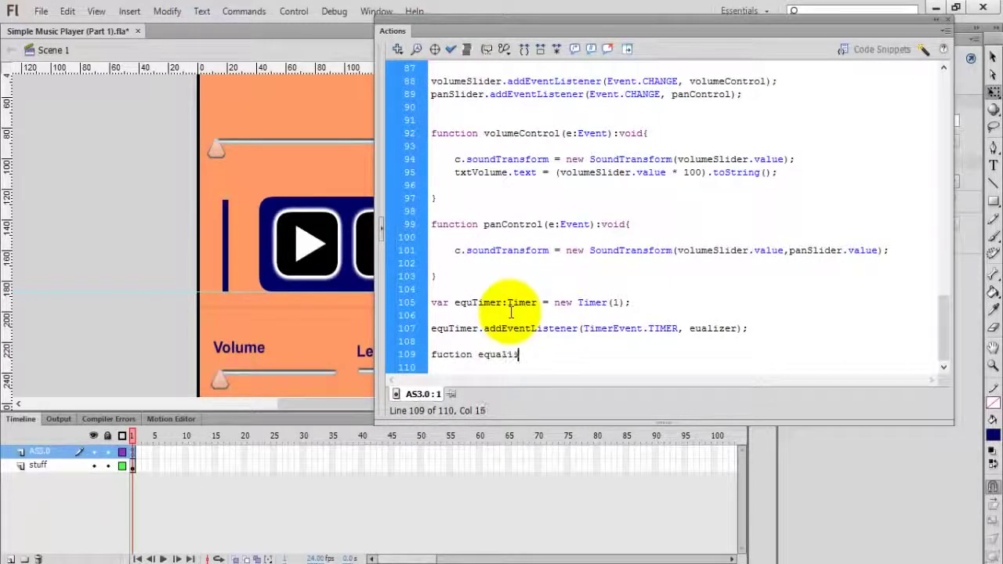
text(zer(e:)
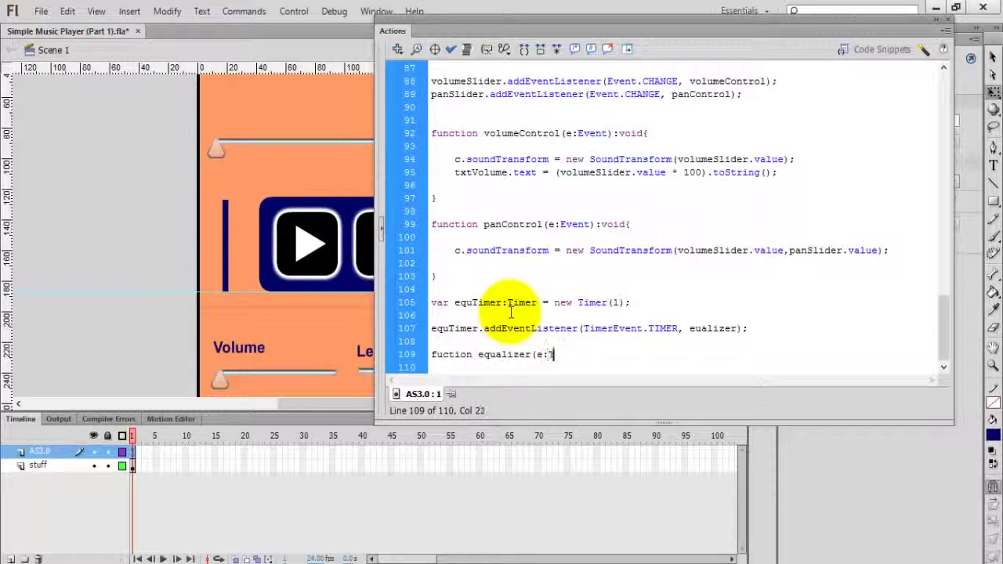
text(ier)
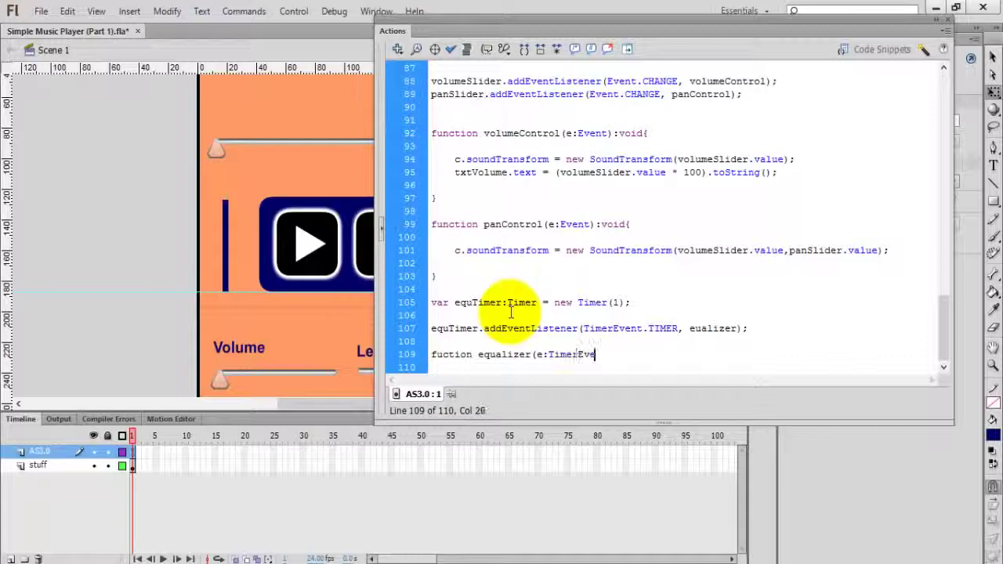
text(nt):void{)
key(Return)
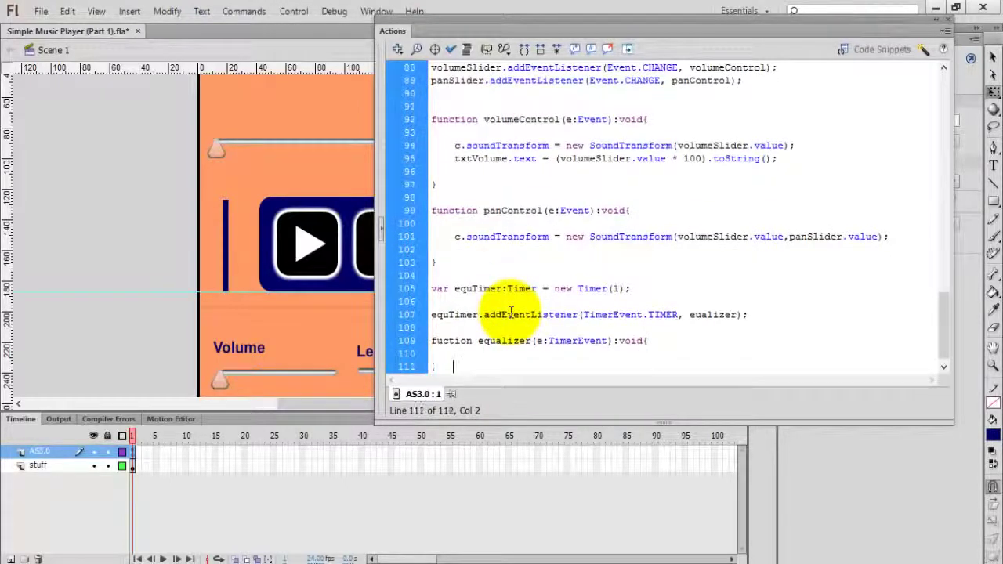
key(Return)
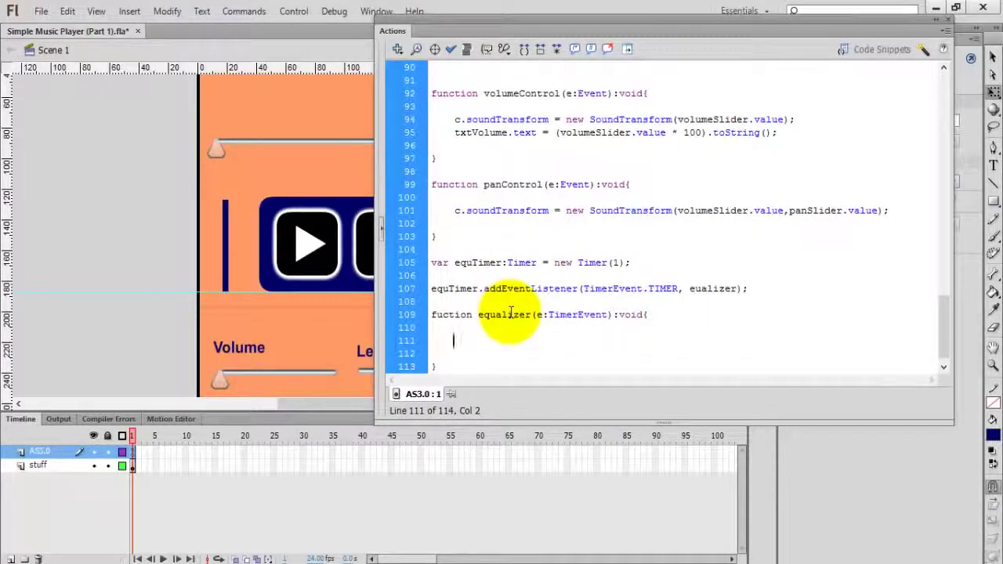
Step: Write 'leftBar.height = c.leftPeak * 60;' inside equalizer
text(left)
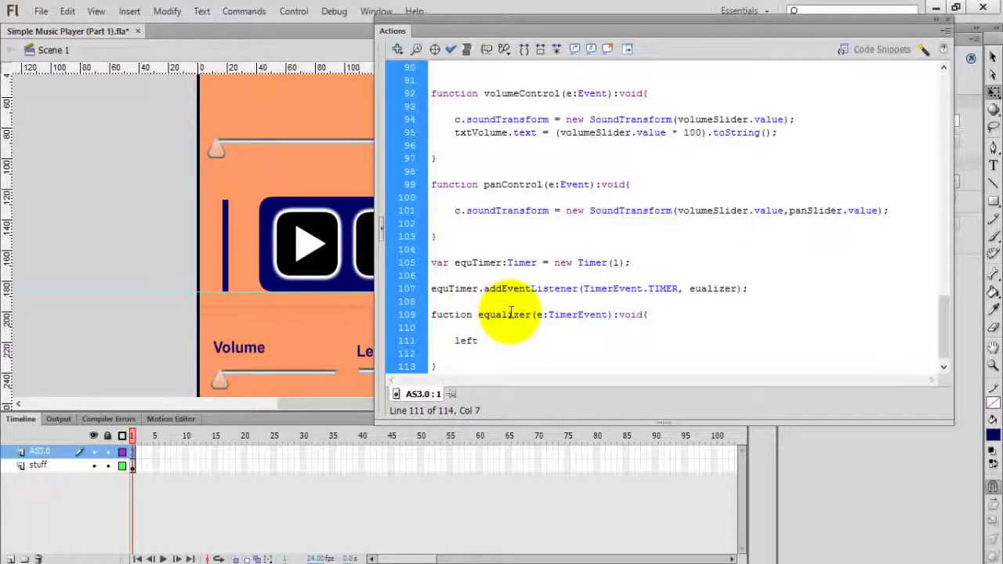
text(Bar)
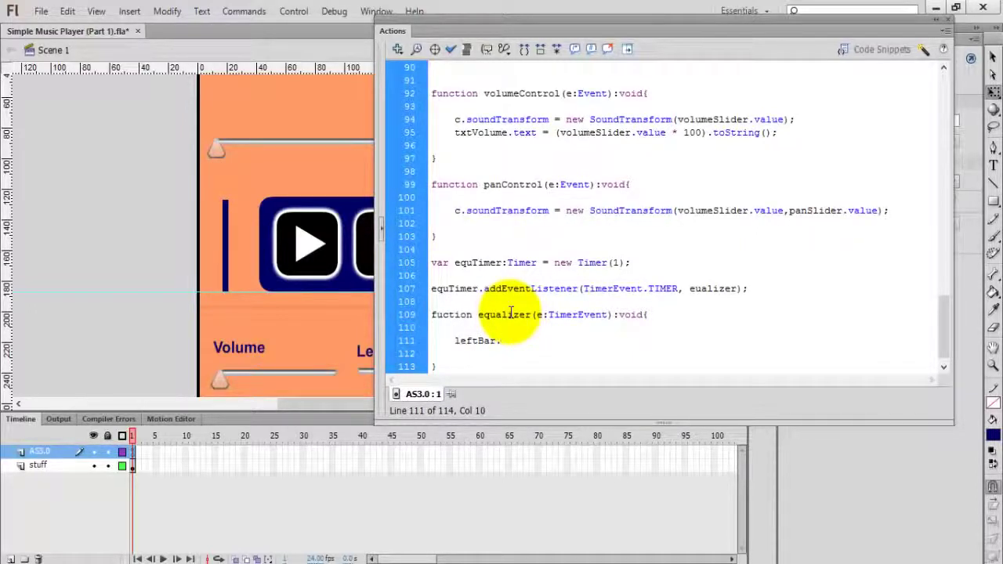
text(height)
key(BackSpace)
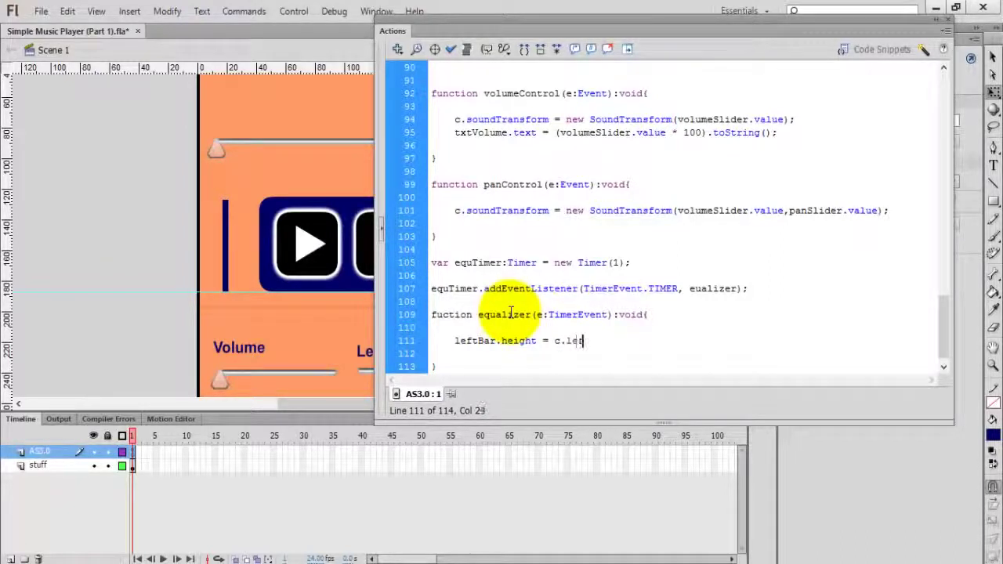
text(ee)
text(*)
text(;)
key(Return)
key(Return)
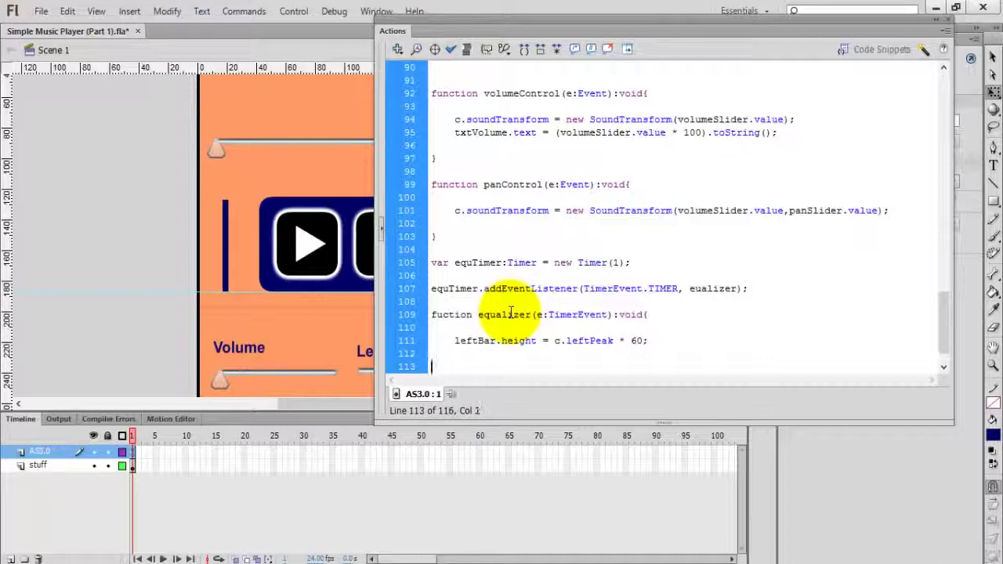
Step: Write 'rightBar.height = c.rightPeak * 60;' on the next line
text(ric)
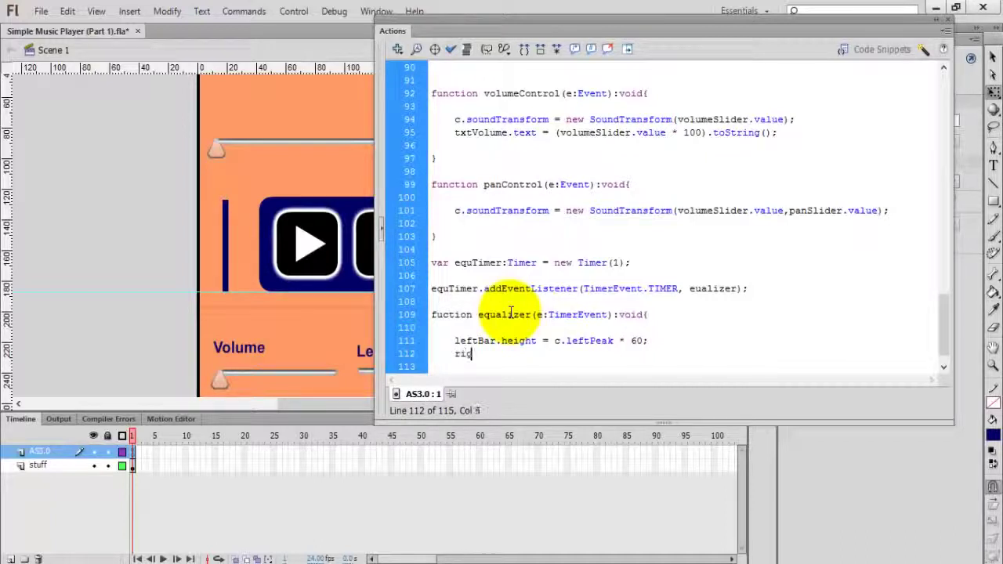
text(ghtBar)
text(.height = c.le)
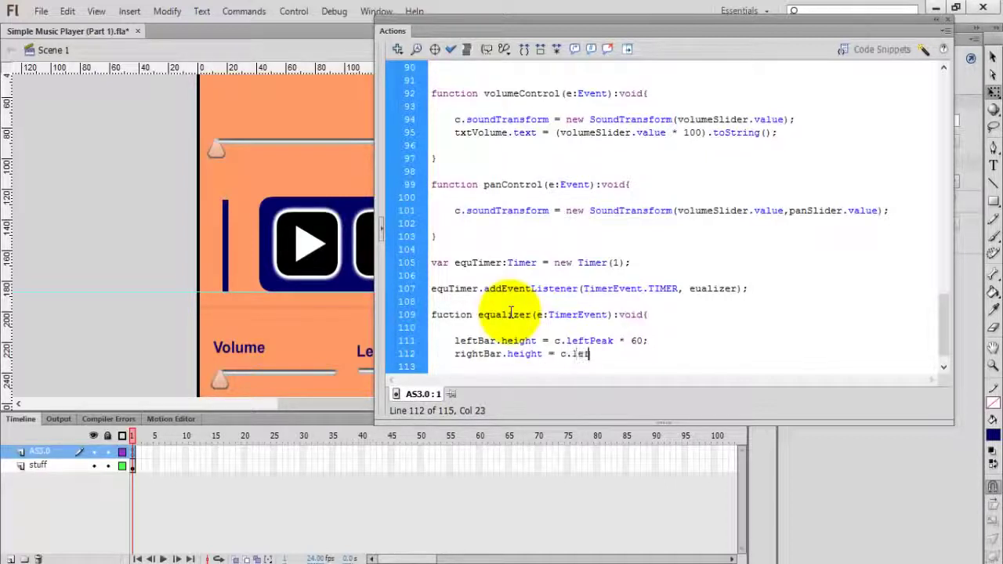
text(f)
key(BackSpace)
key(BackSpace)
key(BackSpace)
text(ri)
text(ghtPeak )
text(* 6)
text(0;)
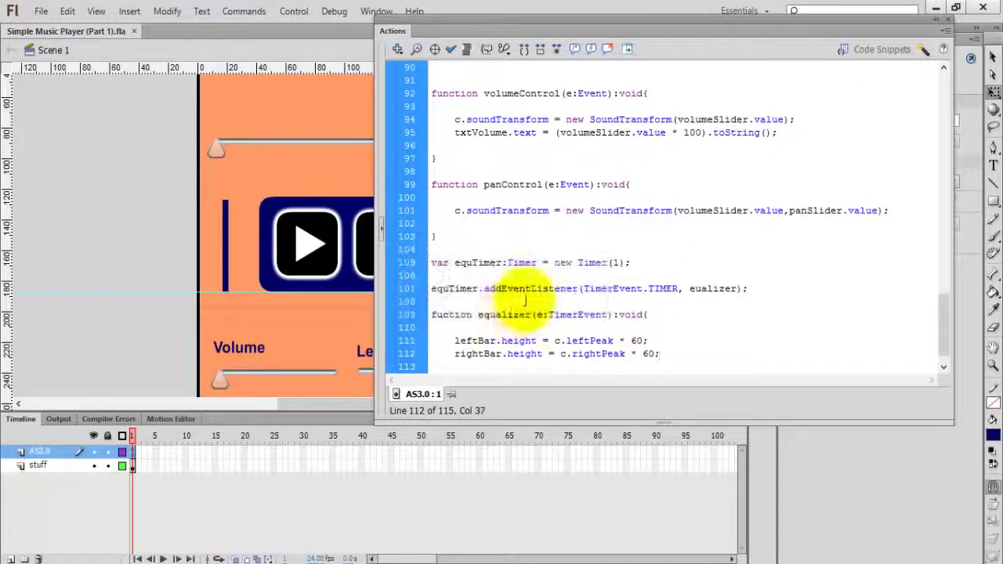
Step: Back on stage, try rightBar heights of 100 and 50, then settle on 1
click(947, 19)
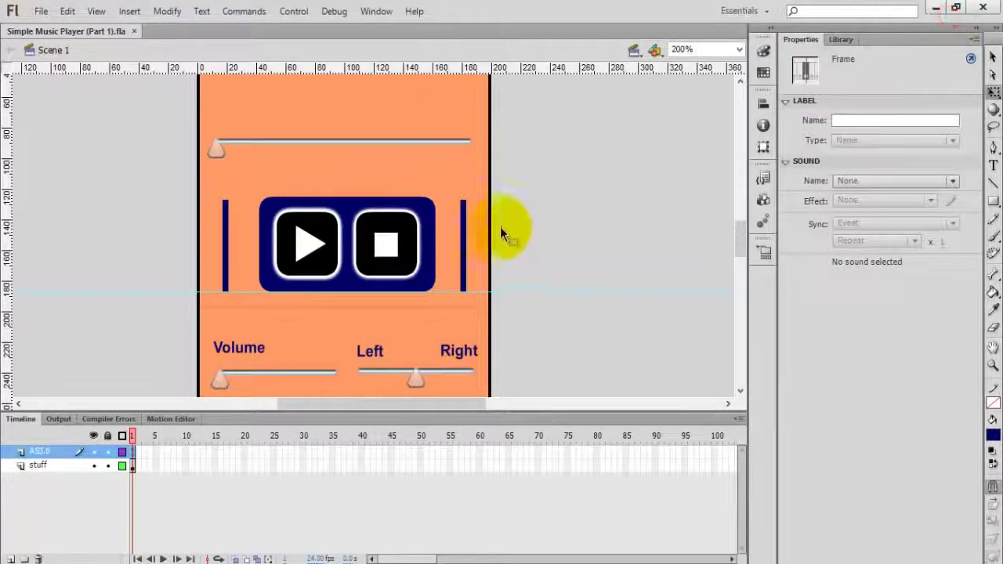
click(463, 224)
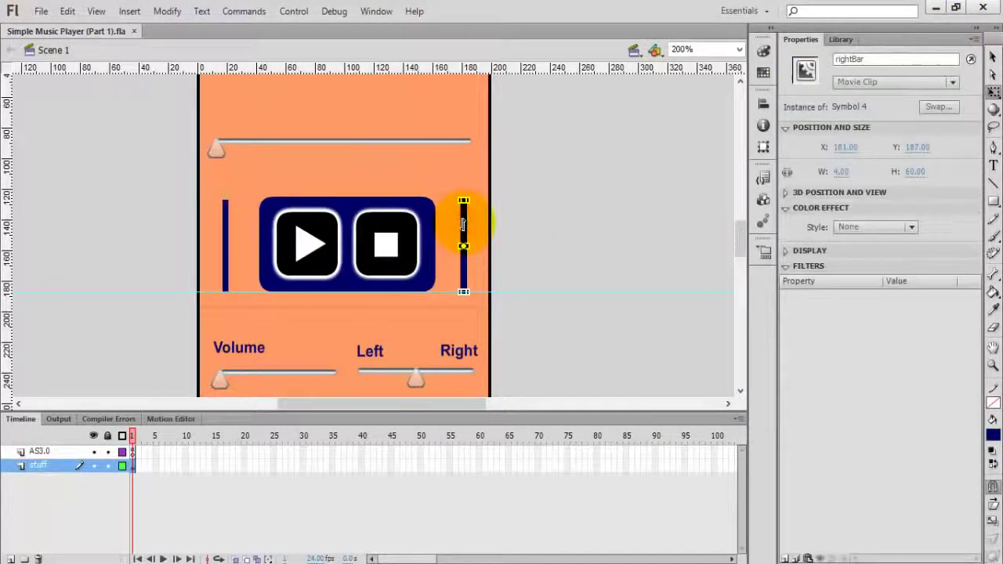
click(913, 171)
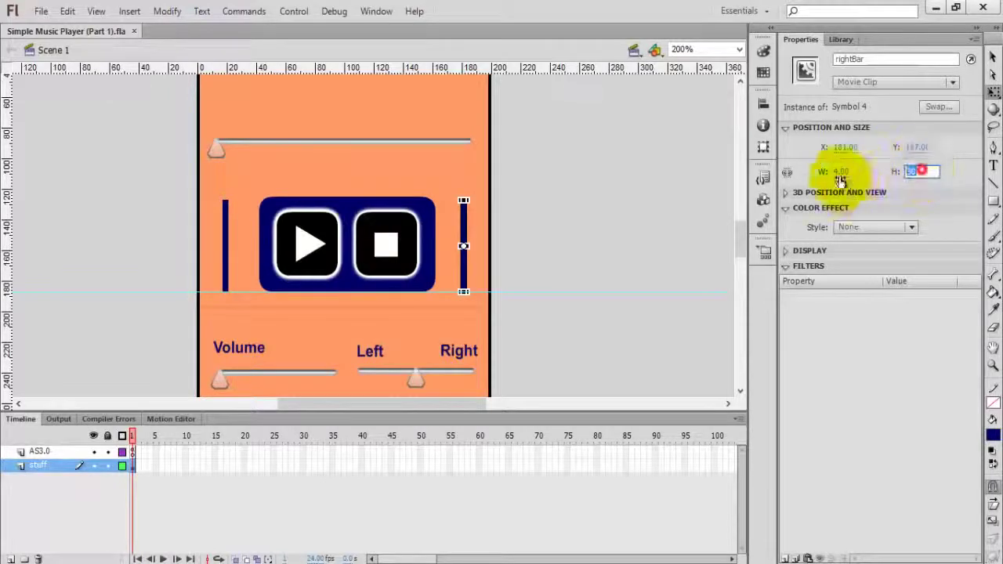
text(100)
key(Return)
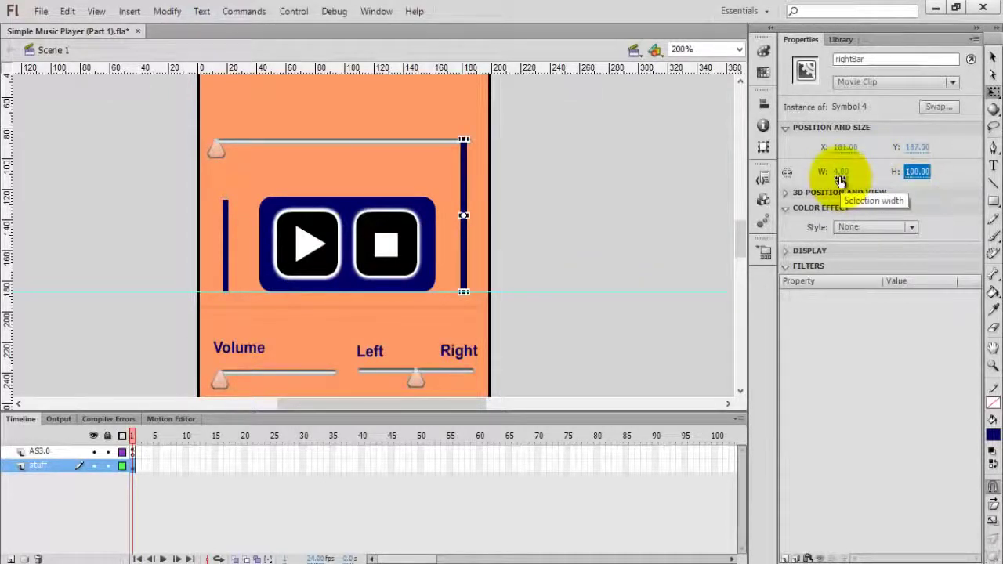
click(913, 172)
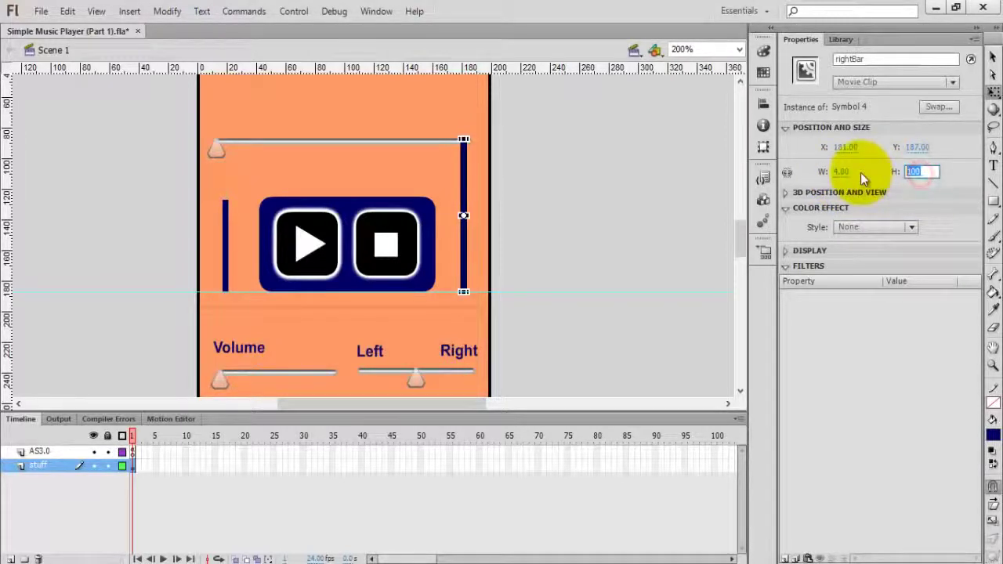
text(50)
key(Return)
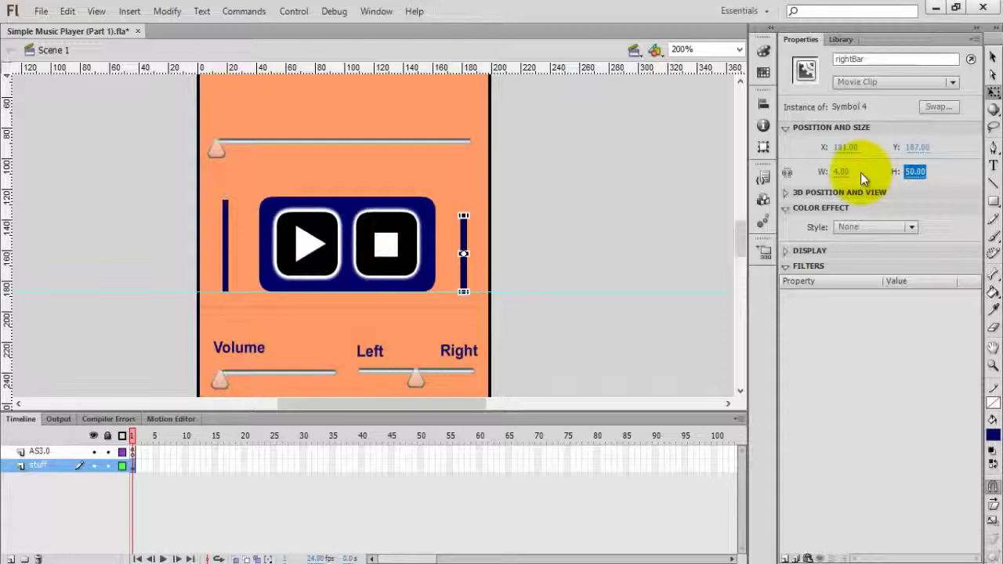
click(919, 171)
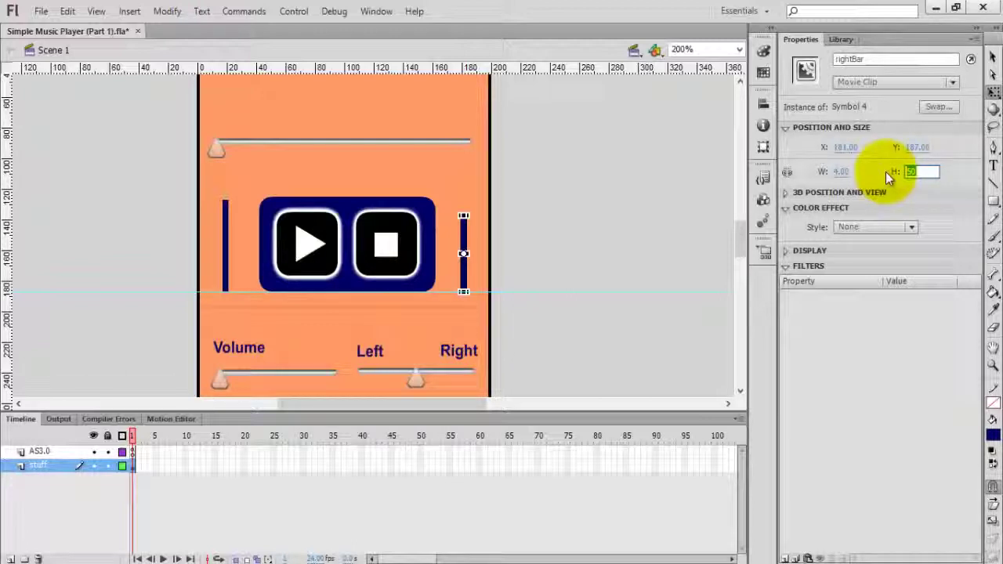
text(1)
key(Return)
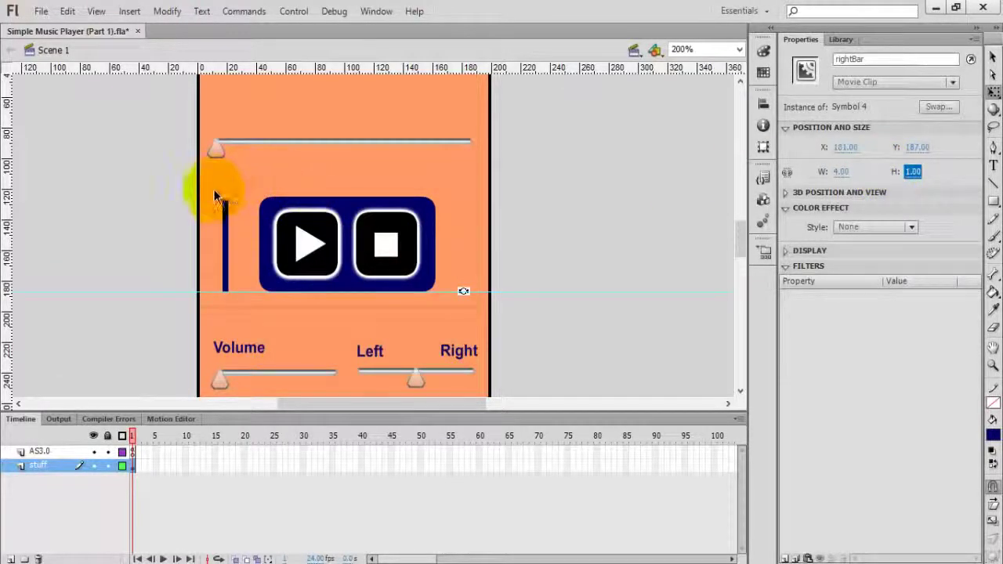
Step: Set leftBar's height to 1 as well
click(225, 207)
click(912, 172)
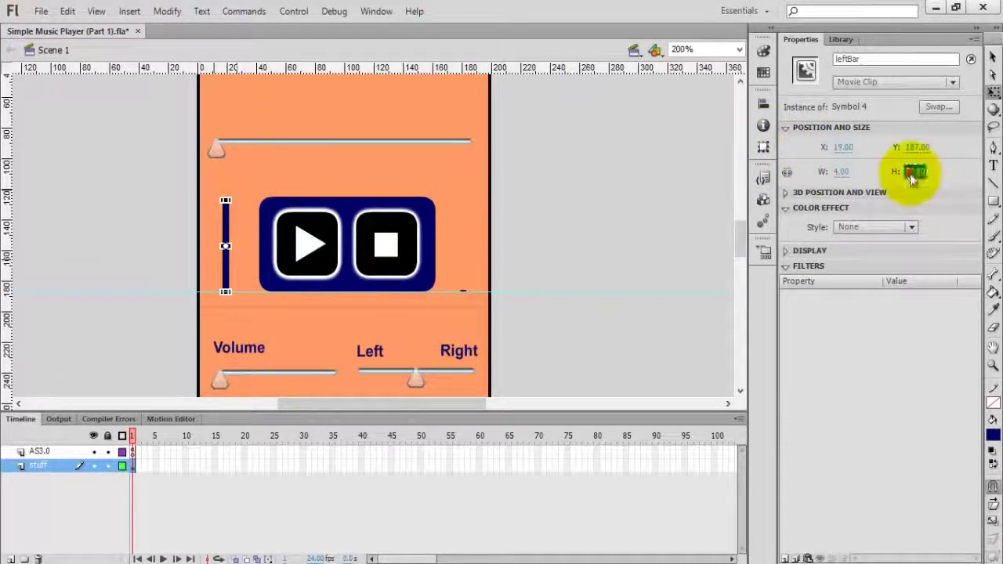
text(1)
key(Return)
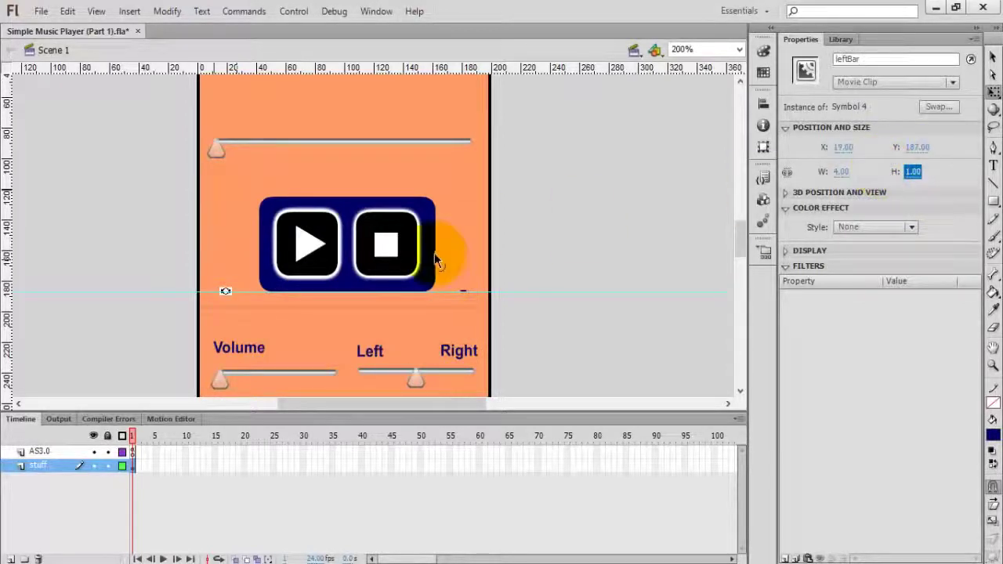
click(464, 258)
Step: Save, test-compile, then correct the misspelled 'eualizer' name to 'equalizer' at the error line
key(ctrl+s)
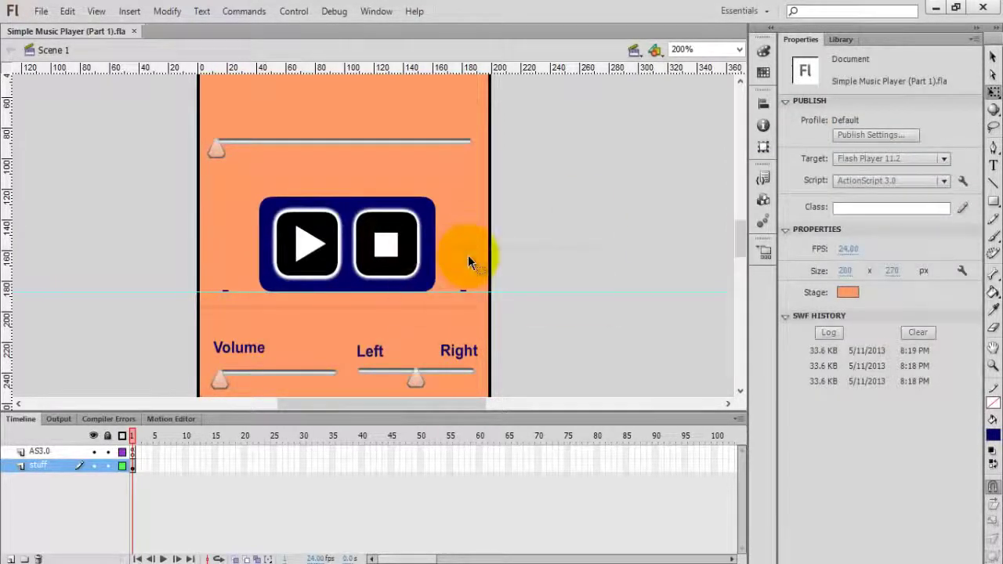
key(ctrl+Return)
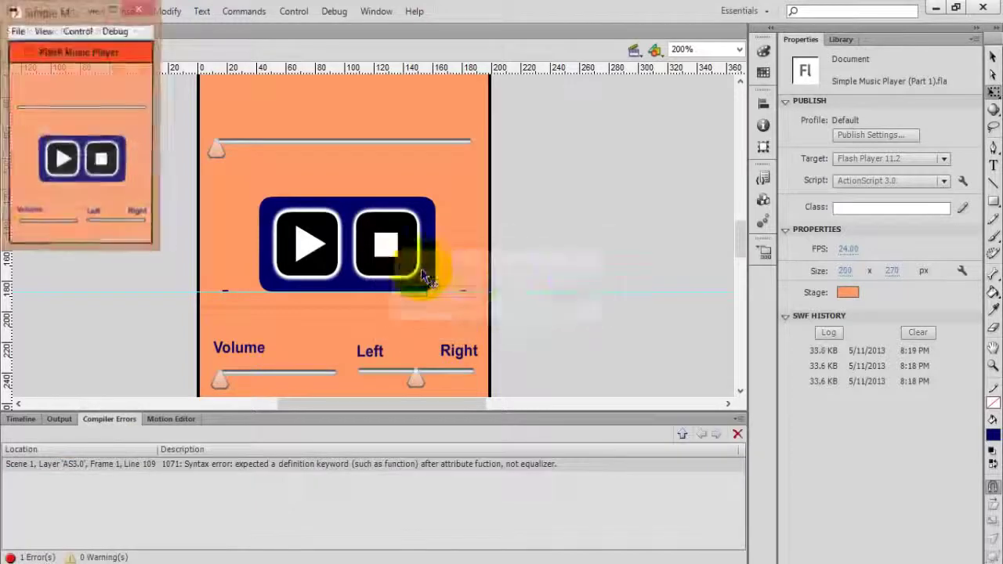
double_click(258, 463)
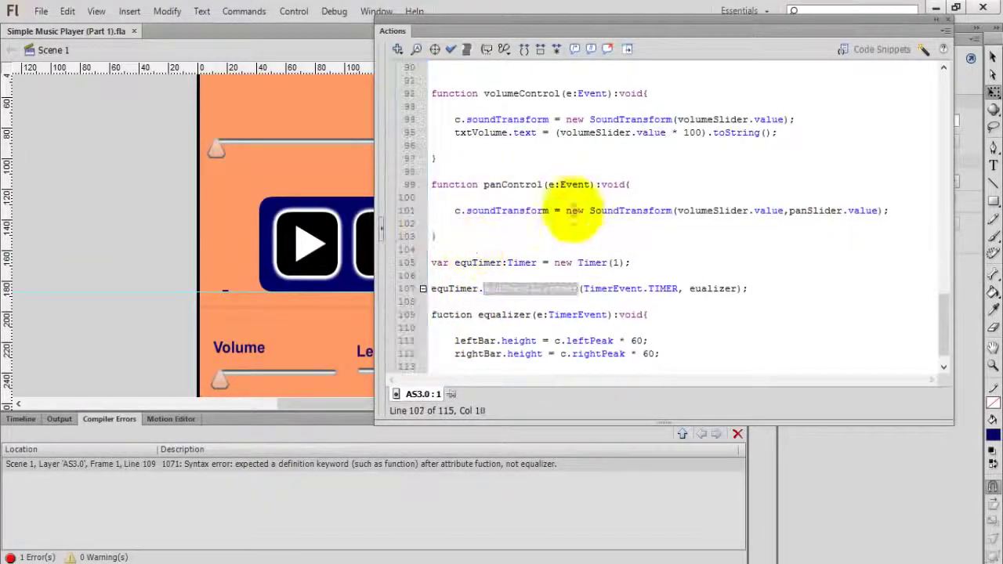
click(699, 290)
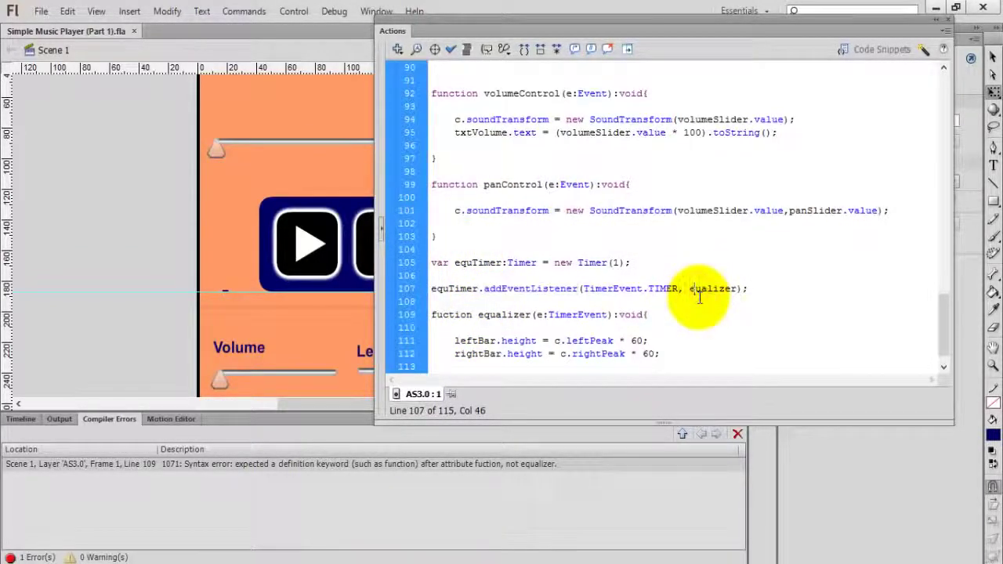
text(q)
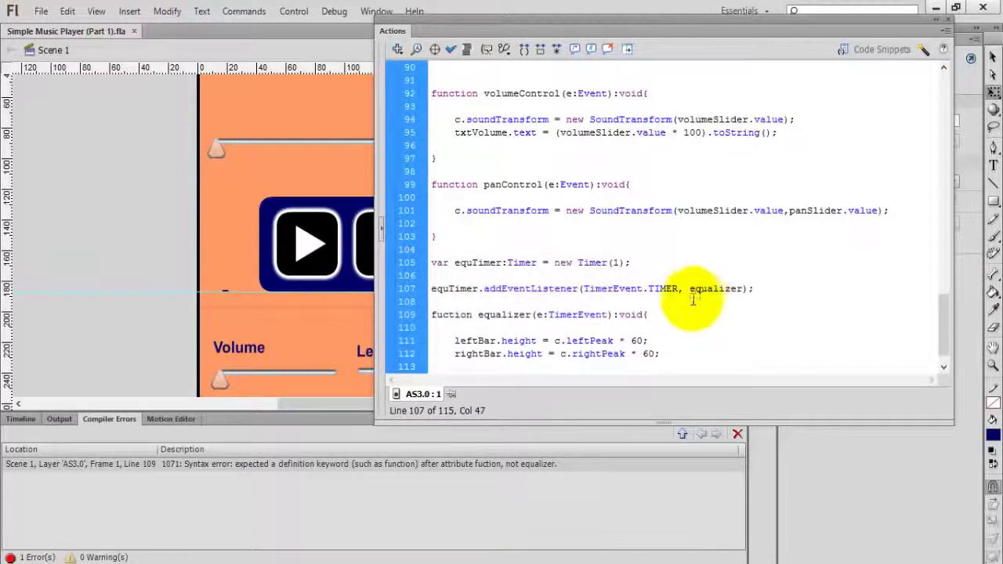
Step: Move the cursor back up through the script toward the play function
click(604, 323)
key(Up)
key(Up)
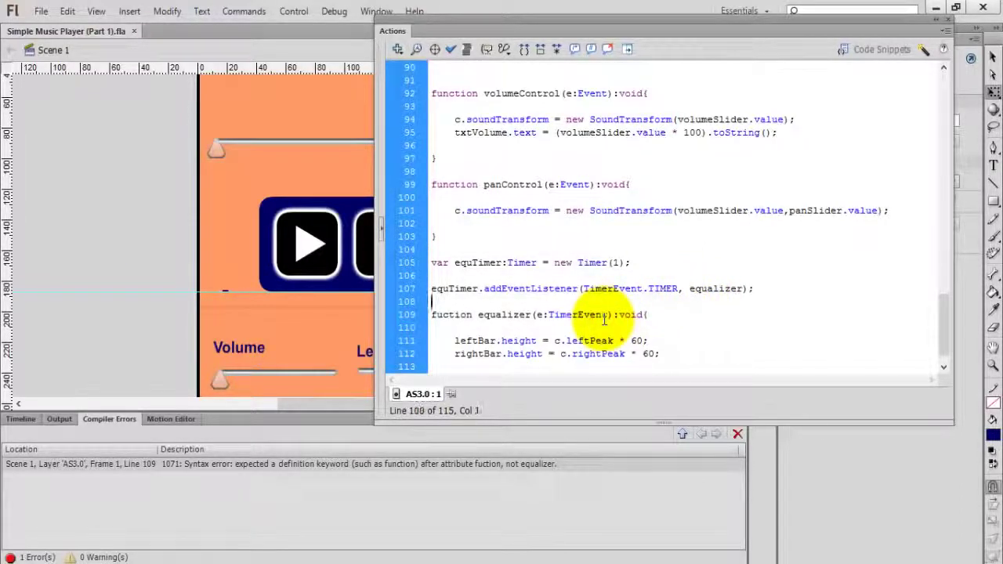
key(Down)
key(Right)
key(Right)
key(Up)
key(Up)
key(Up)
key(Up)
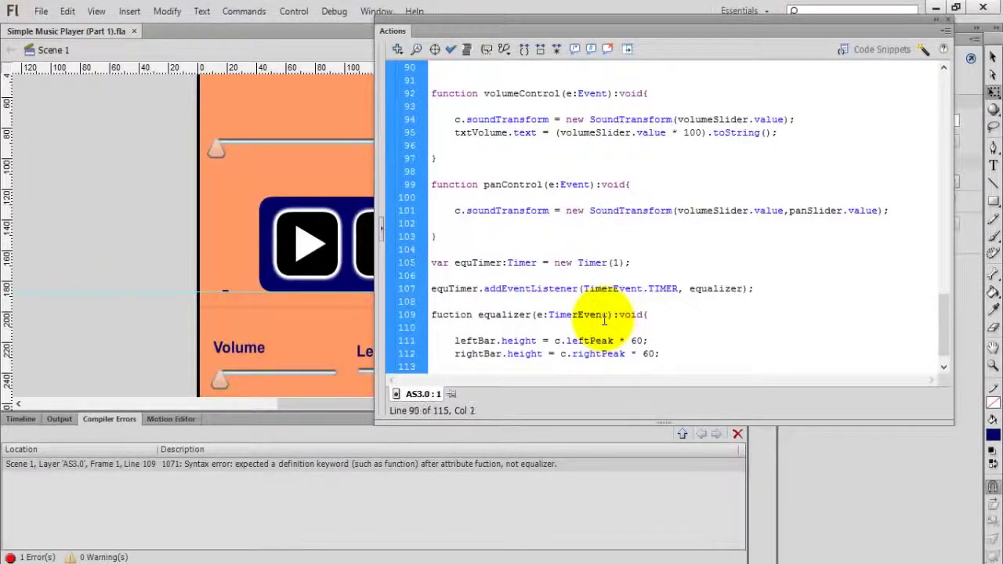
key(Up)
key(Up)
key(Up)
key(Up)
key(Up)
key(Up)
key(Up)
key(Up)
key(Up)
key(Up)
key(Up)
key(Up)
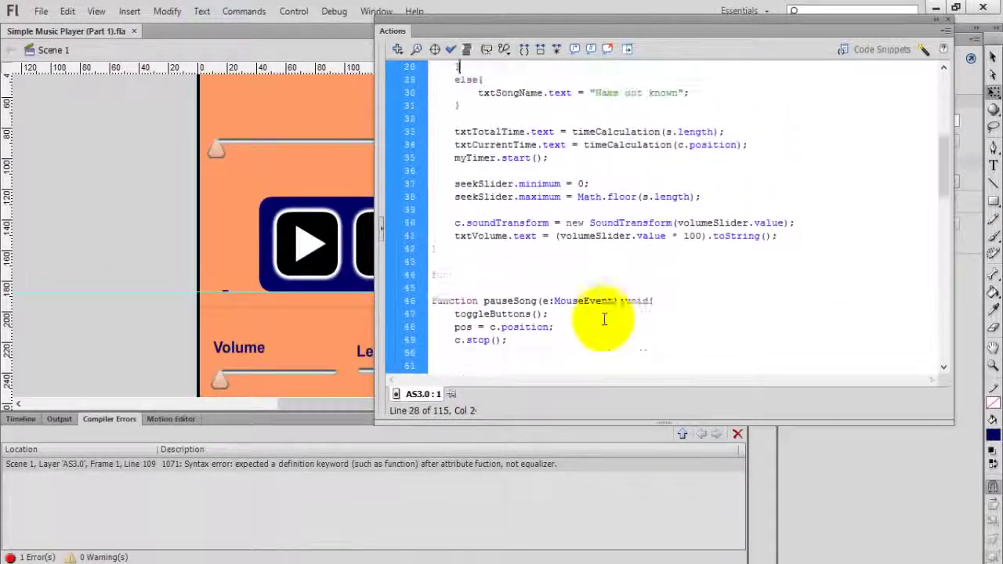
key(Up)
key(Up)
key(Up)
Step: Add equTimer.start(); after the volume readout line in the play function
click(548, 287)
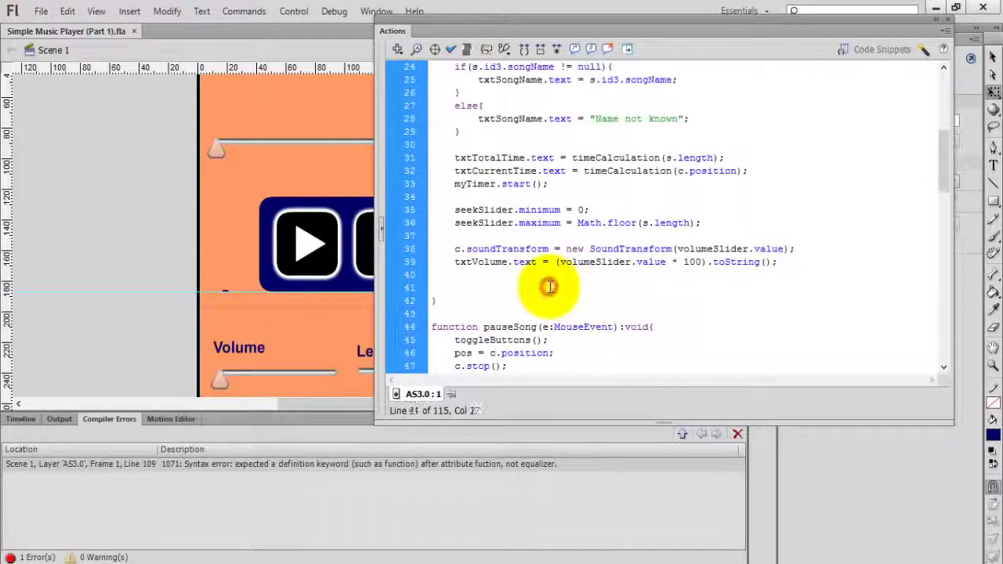
scroll(548, 288, up, 6)
scroll(548, 288, down, 2)
scroll(549, 287, down, 1)
scroll(552, 286, down, 2)
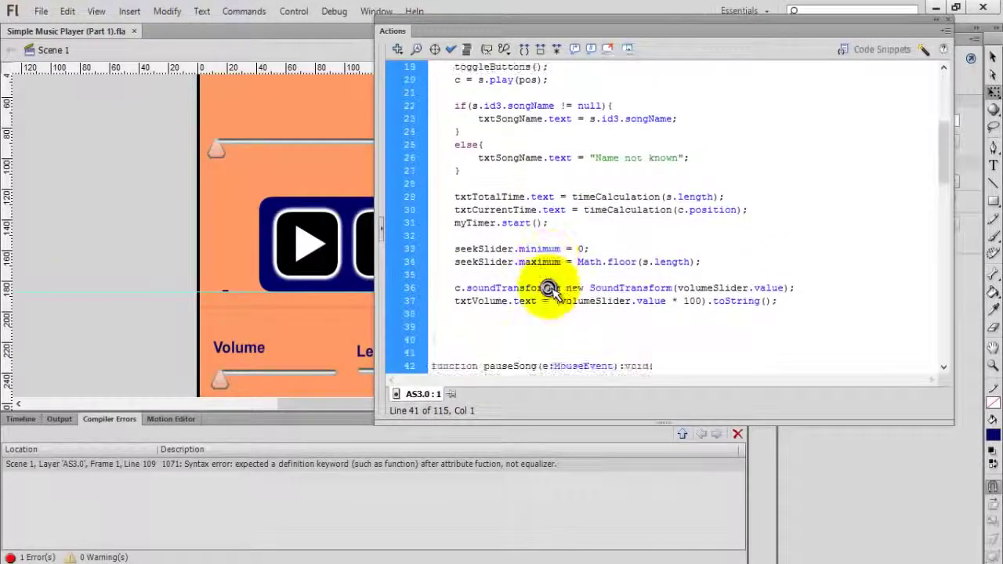
click(511, 300)
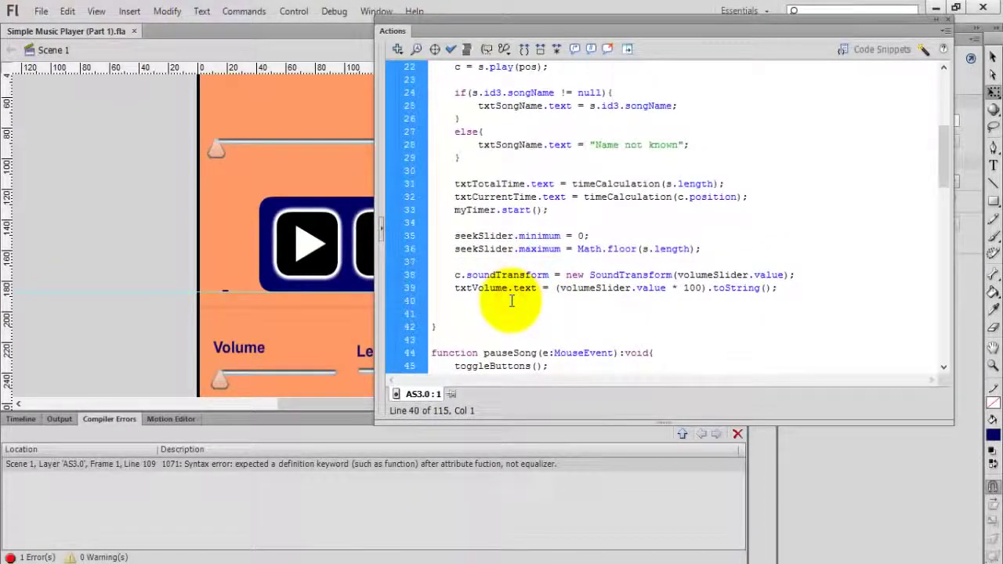
key(Return)
text(equ)
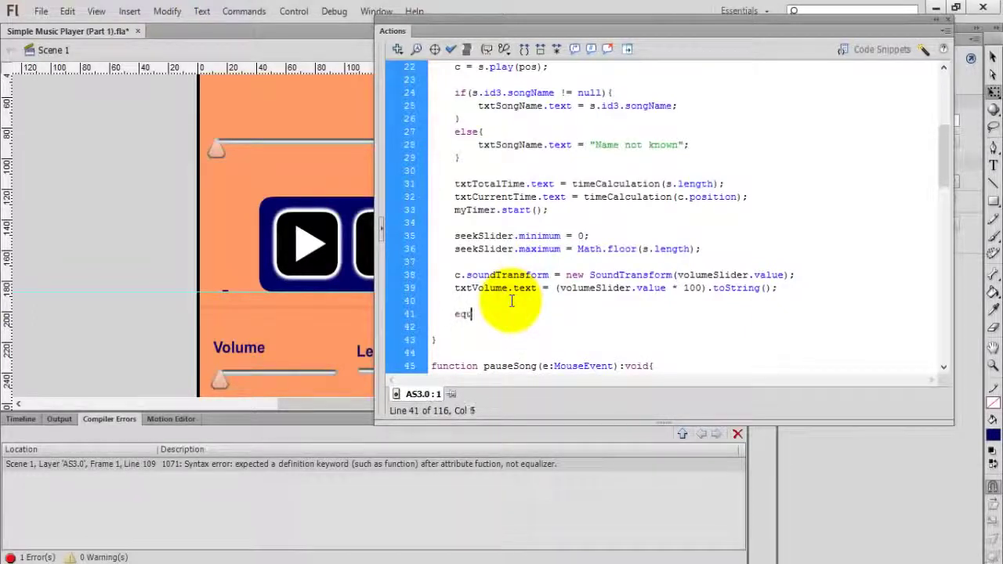
text(Timer.star)
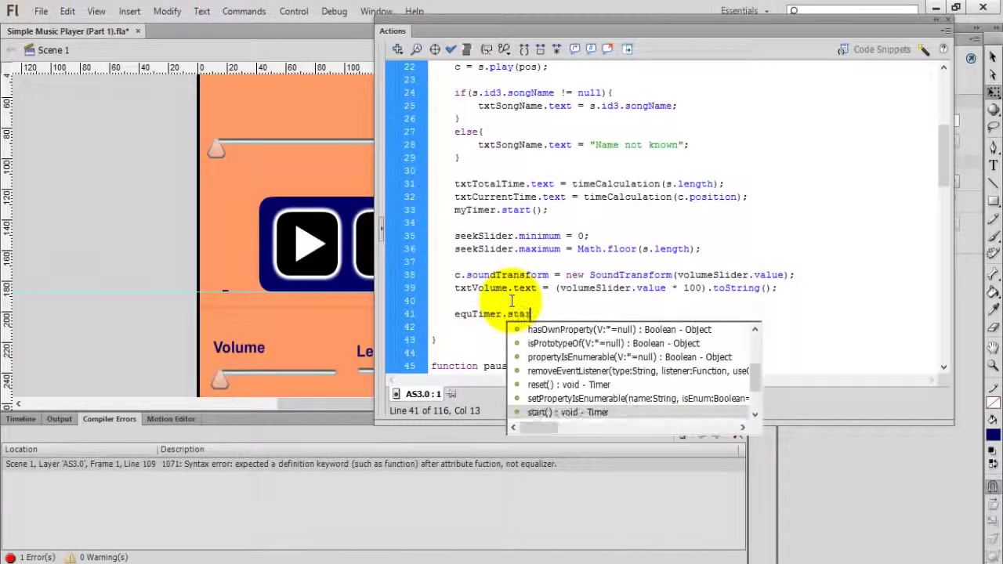
text(t();)
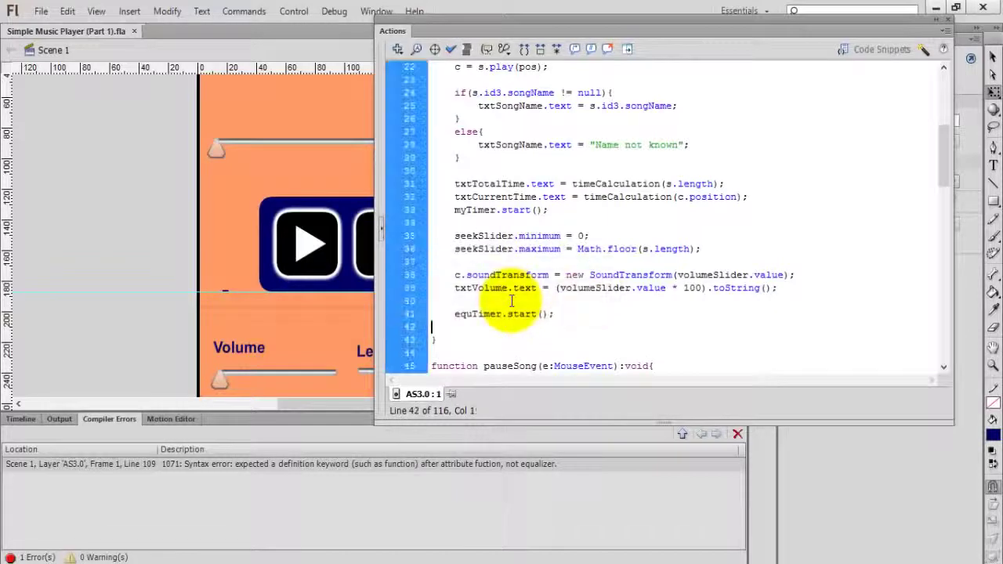
Step: Add equTimer.stop(); after c.stop() in pauseSong
key(Down)
key(Down)
key(Down)
key(Return)
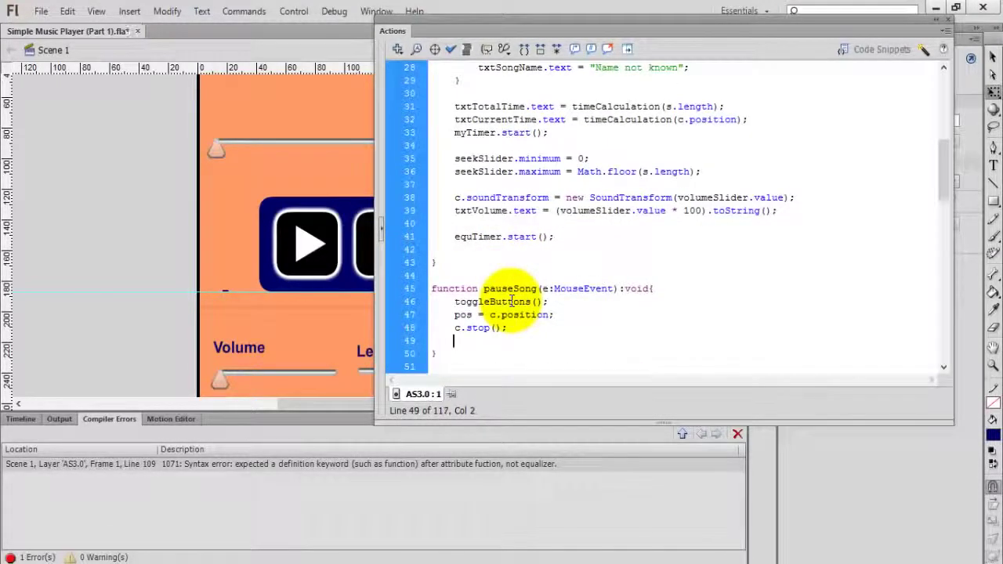
text(equ)
text(Timer.)
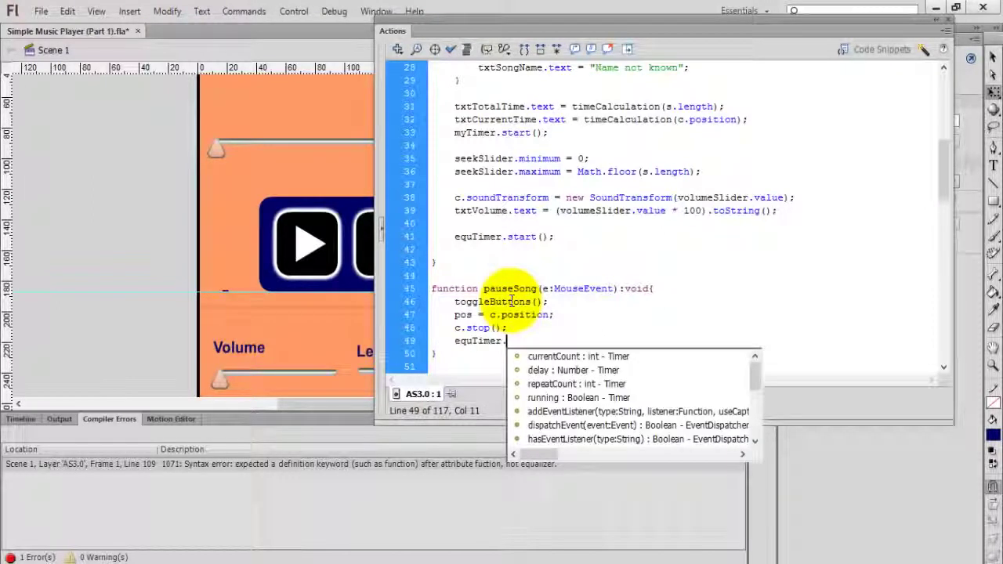
text(stop)
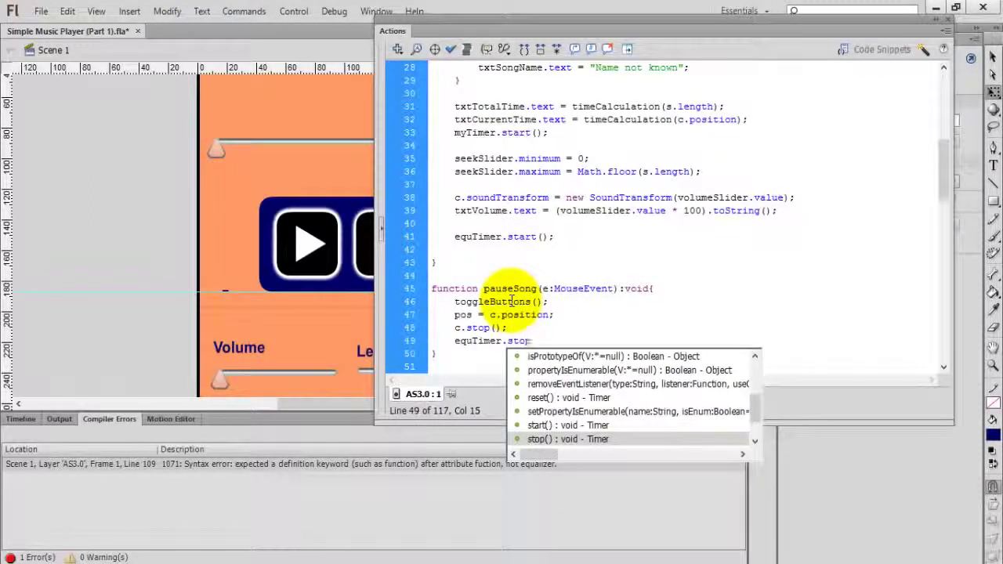
text(();)
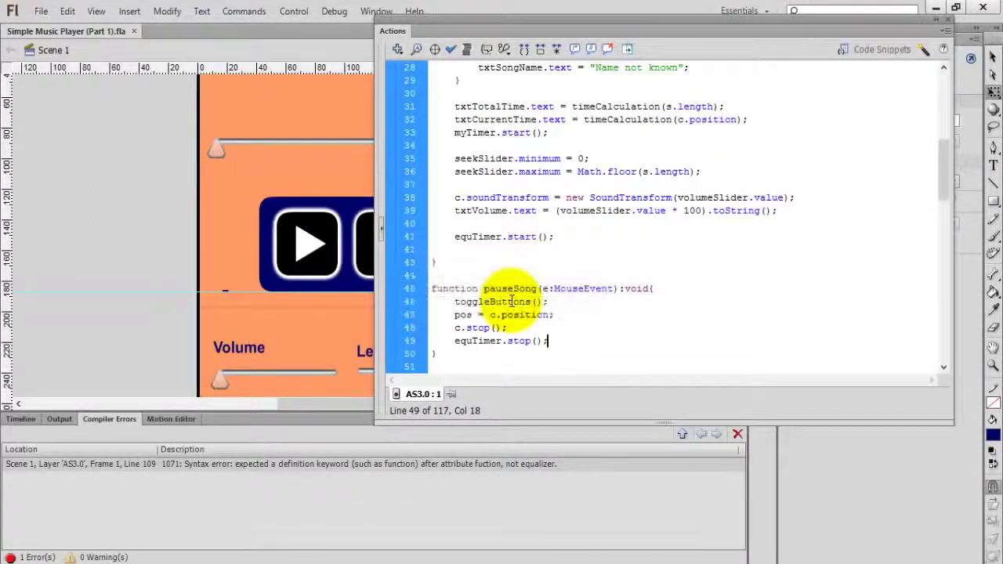
key(Down)
key(Down)
Step: Copy equTimer.stop(); into stopSong after c.stop(), then test the movie
key(Down)
key(Down)
key(Down)
key(Down)
key(Down)
key(Down)
key(Up)
key(Up)
key(Up)
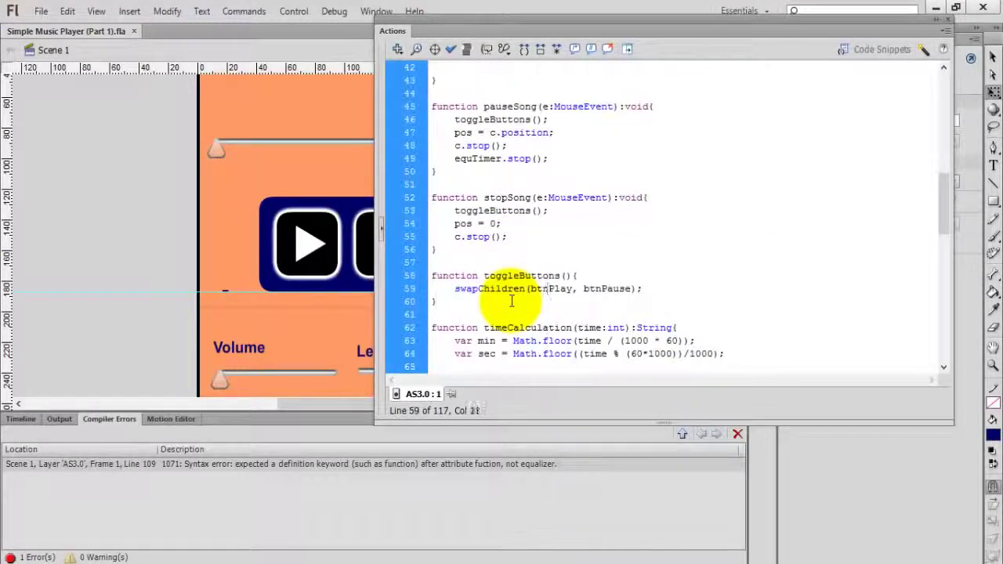
key(Up)
key(Up)
key(Up)
key(Up)
key(Up)
key(Up)
key(Up)
key(Up)
key(End)
key(shift+Home)
key(ctrl+c)
key(Down)
key(Down)
key(Down)
key(Down)
key(Down)
key(Down)
key(End)
key(Return)
key(ctrl+v)
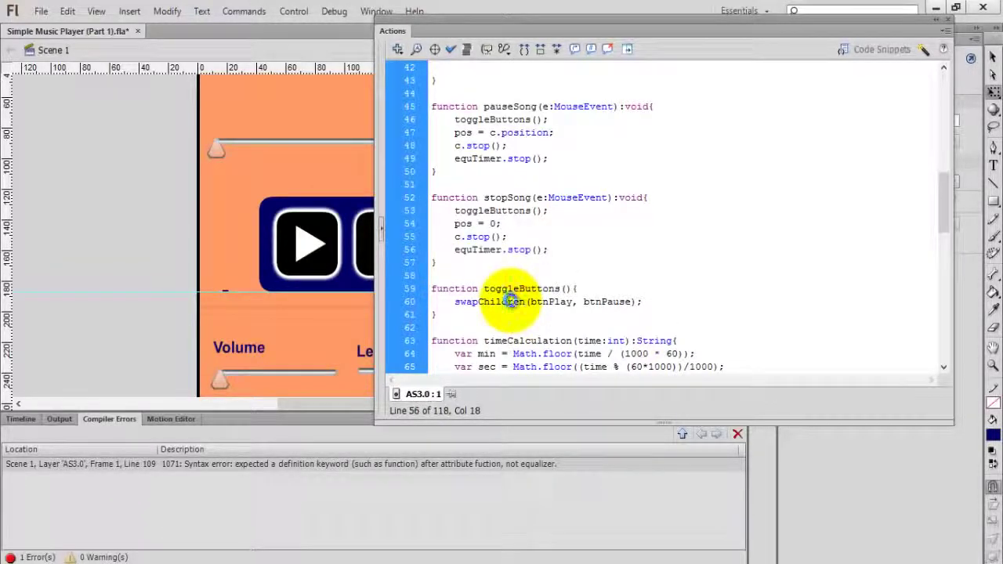
key(ctrl+Return)
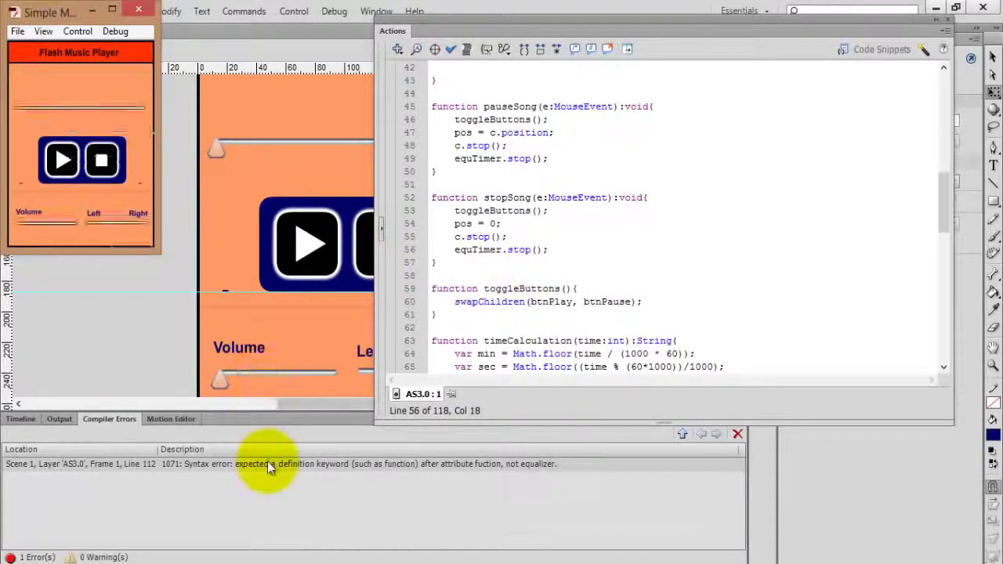
Step: Jump to the error on line 112 and insert 'n' so 'fuction' reads 'function'
double_click(267, 462)
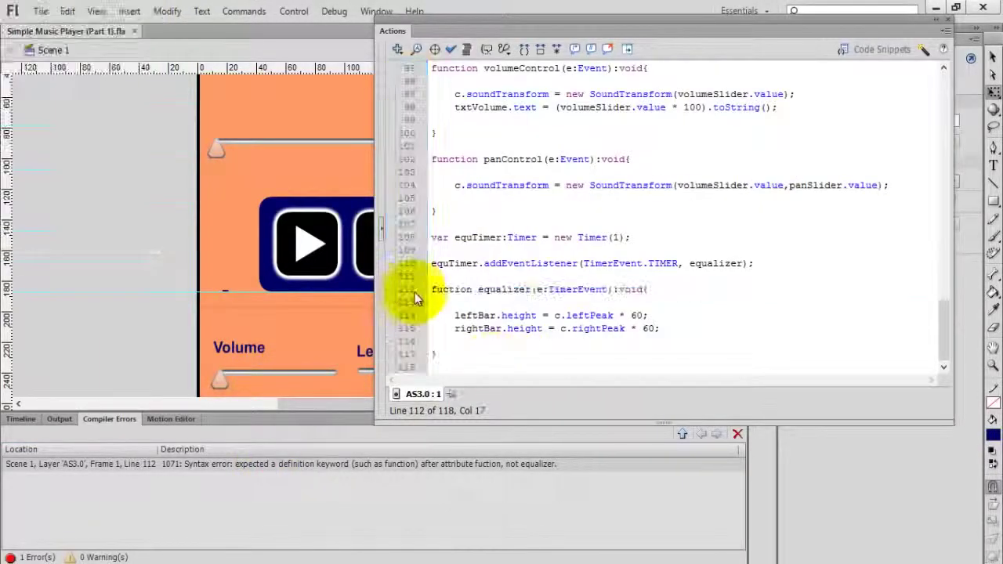
click(443, 291)
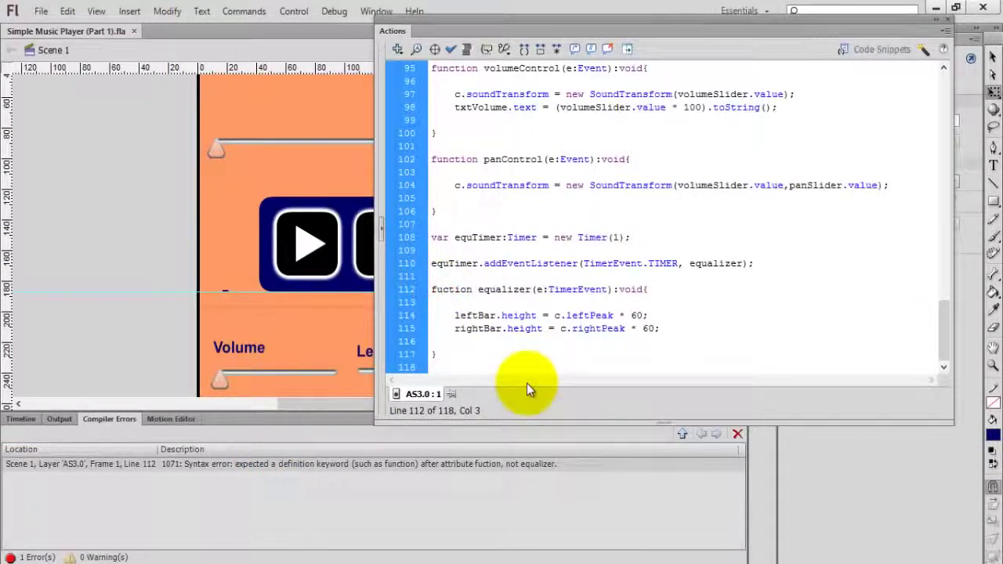
text(n)
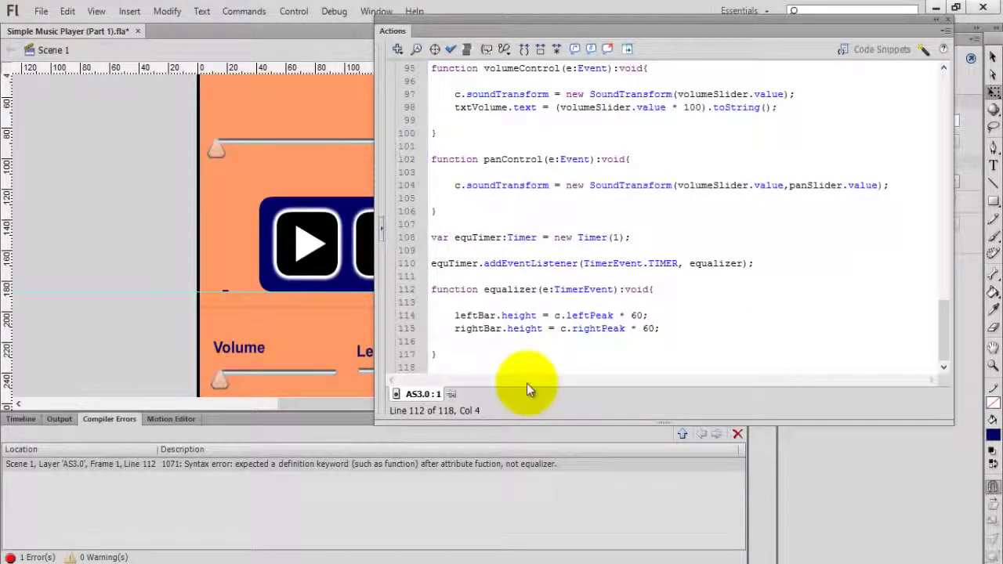
Step: Test the movie, play Track 04, lower then raise the volume, and pan left
key(ctrl+Return)
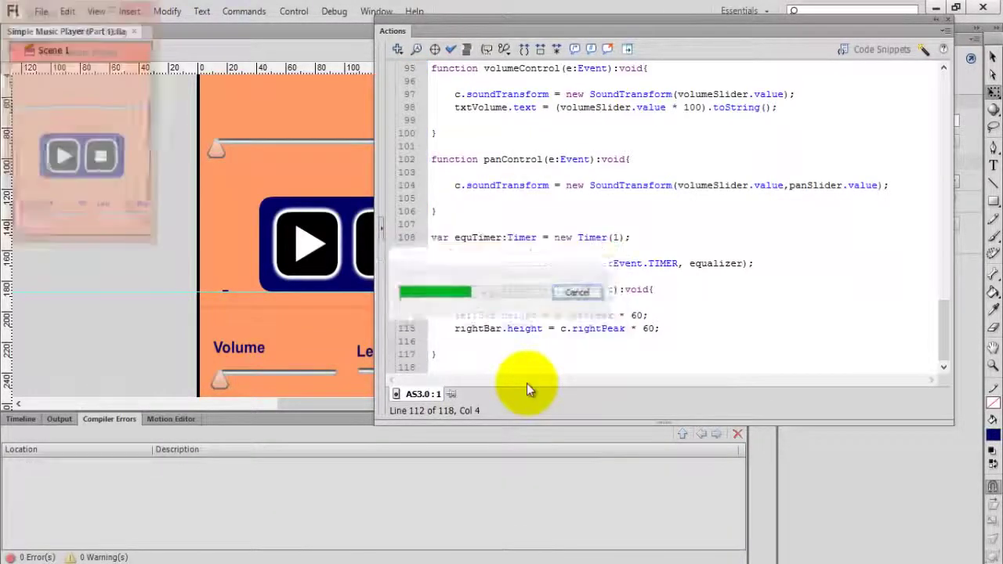
drag(63, 12, 559, 125)
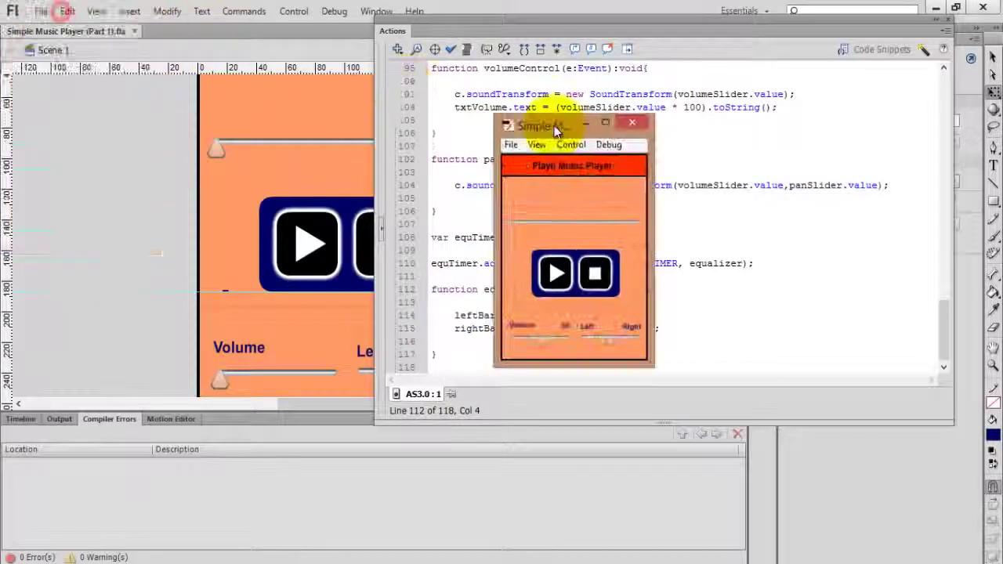
click(560, 287)
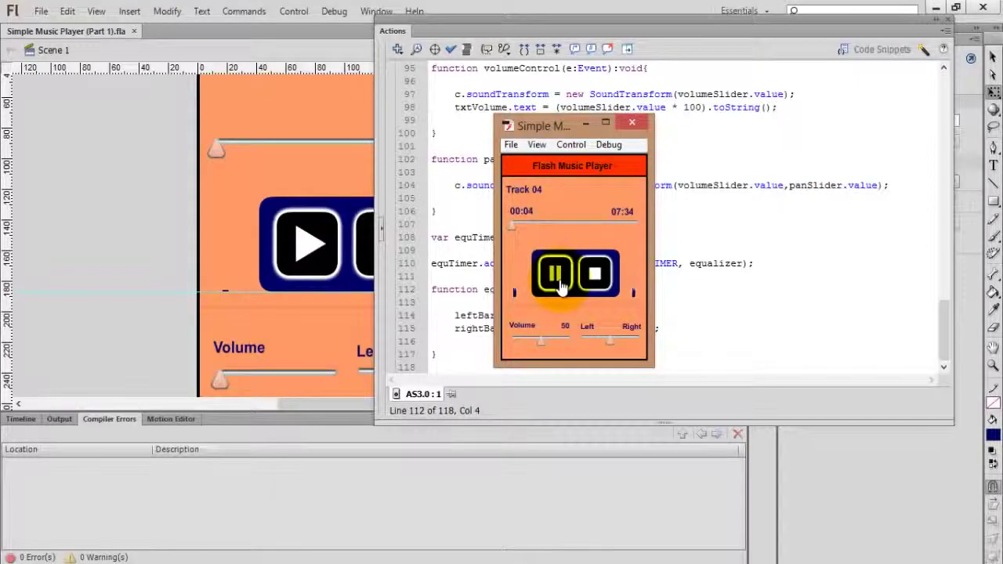
drag(539, 342, 516, 348)
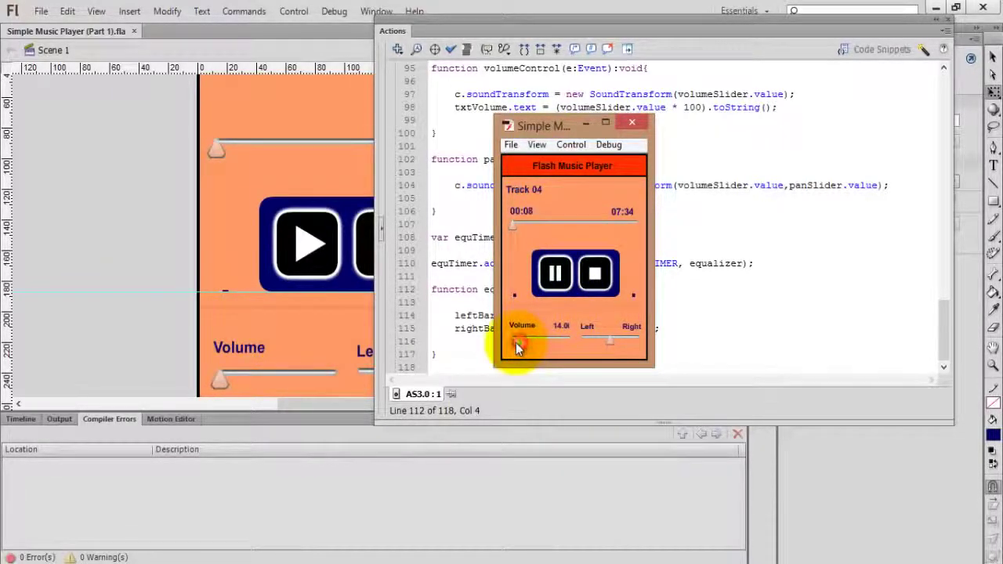
mouse_move(515, 343)
mouse_down()
mouse_move(577, 342)
mouse_move(543, 342)
mouse_up()
mouse_move(608, 339)
mouse_down()
mouse_move(577, 340)
mouse_move(638, 341)
mouse_move(599, 340)
mouse_up()
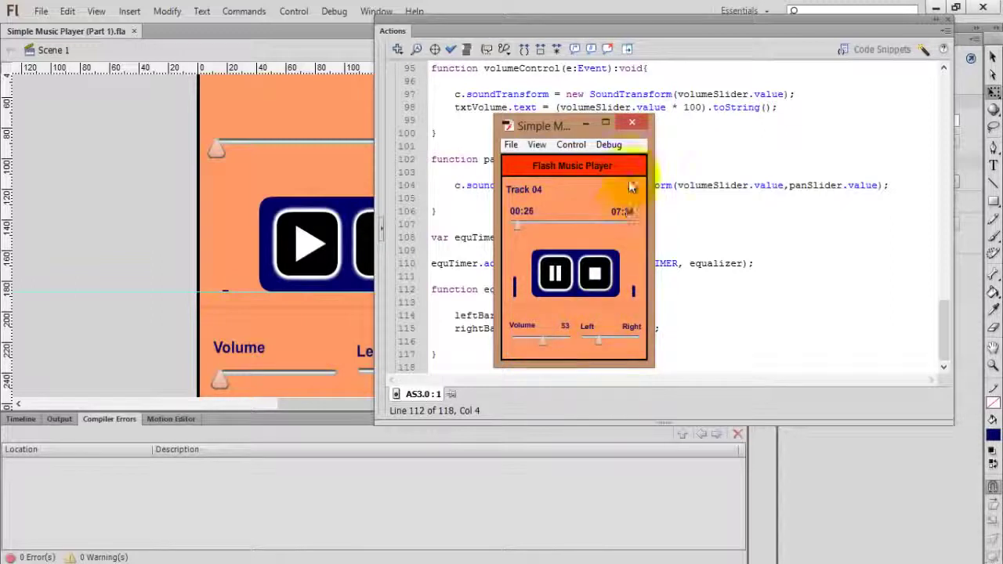
Step: Close the test player and script editor, and zoom the stage to 100%
click(635, 125)
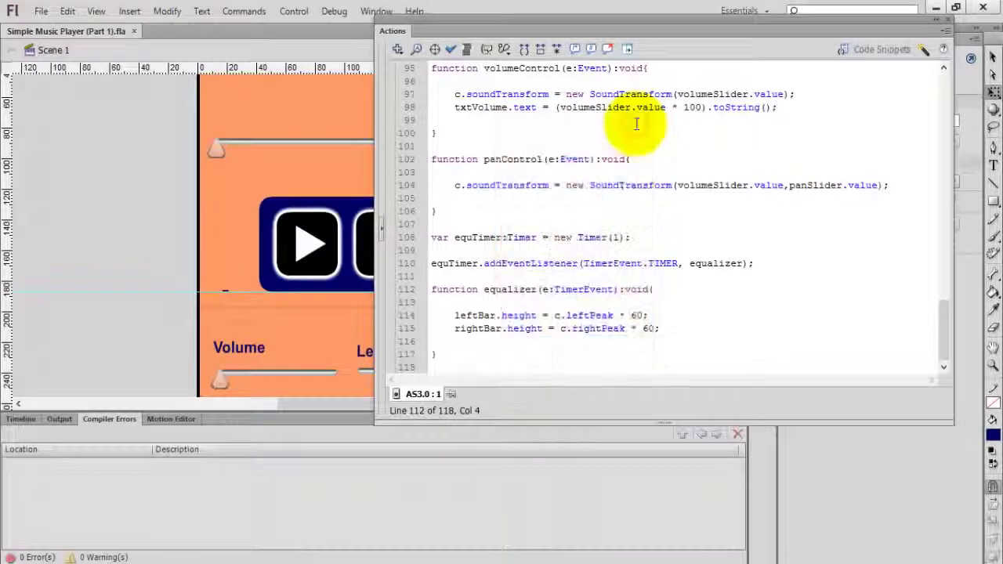
click(946, 19)
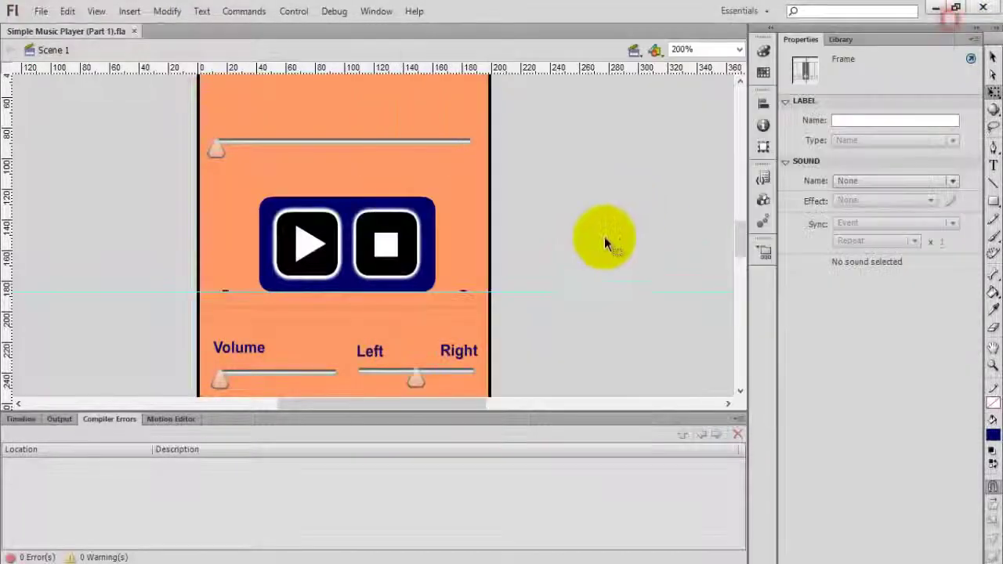
key(ctrl+1)
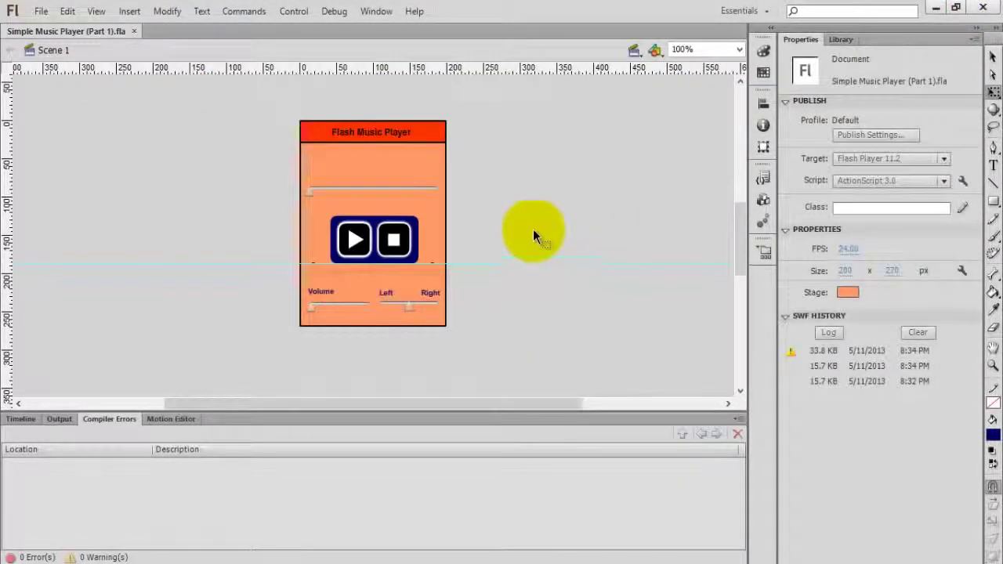